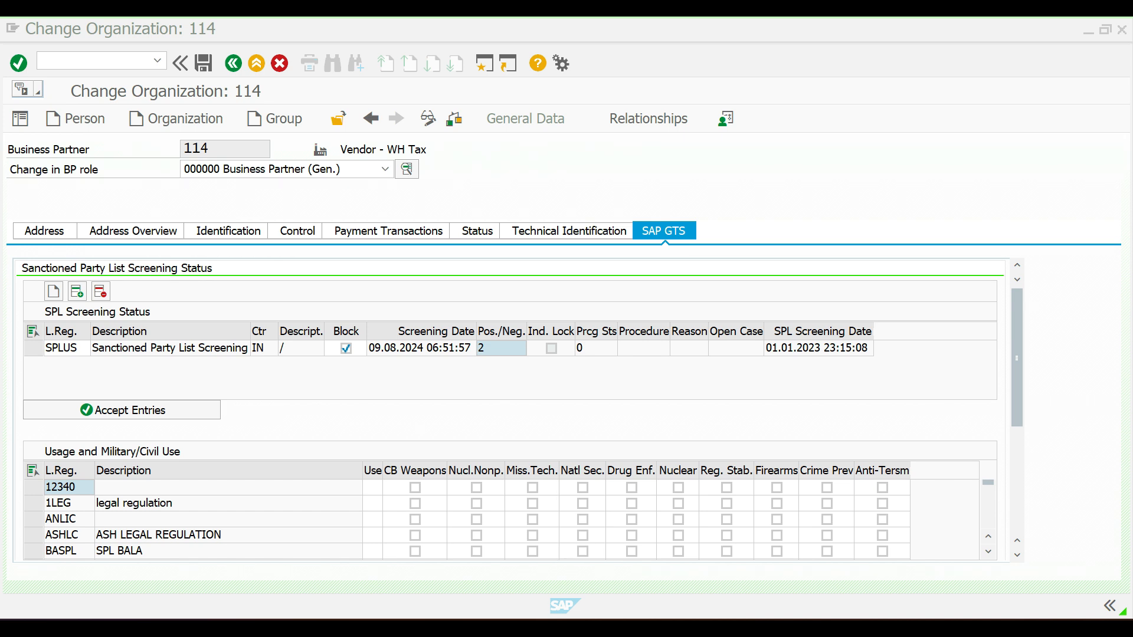
# Switch to the SAP Easy Access session and start transaction BP for business partner maintenance.
pyautogui.click(798, 568)
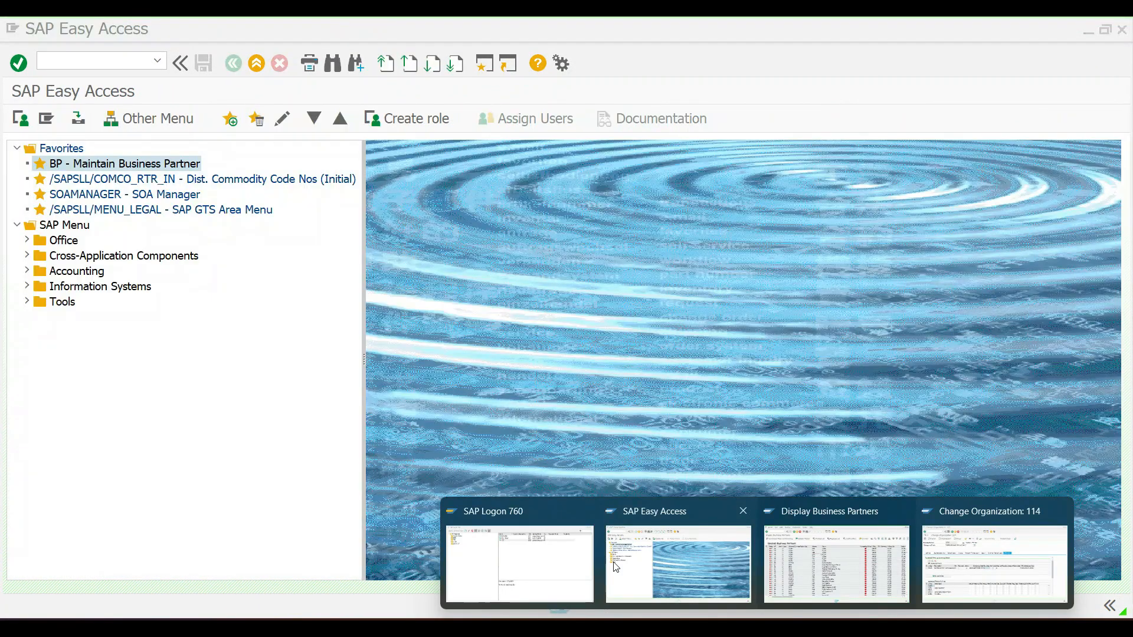
pyautogui.click(616, 568)
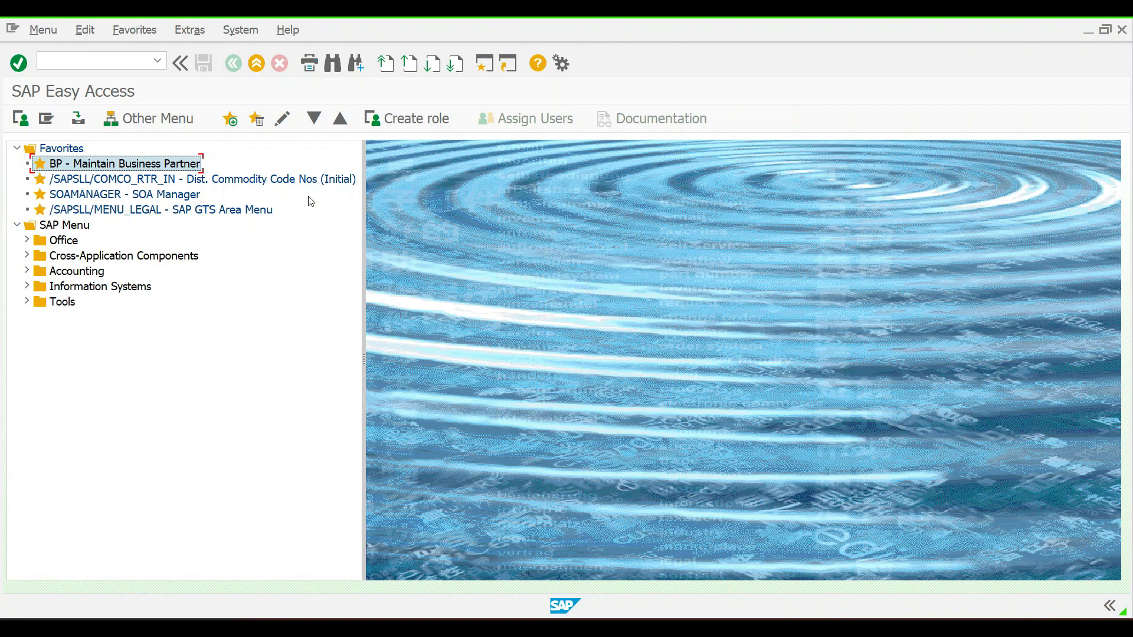
pyautogui.click(92, 57)
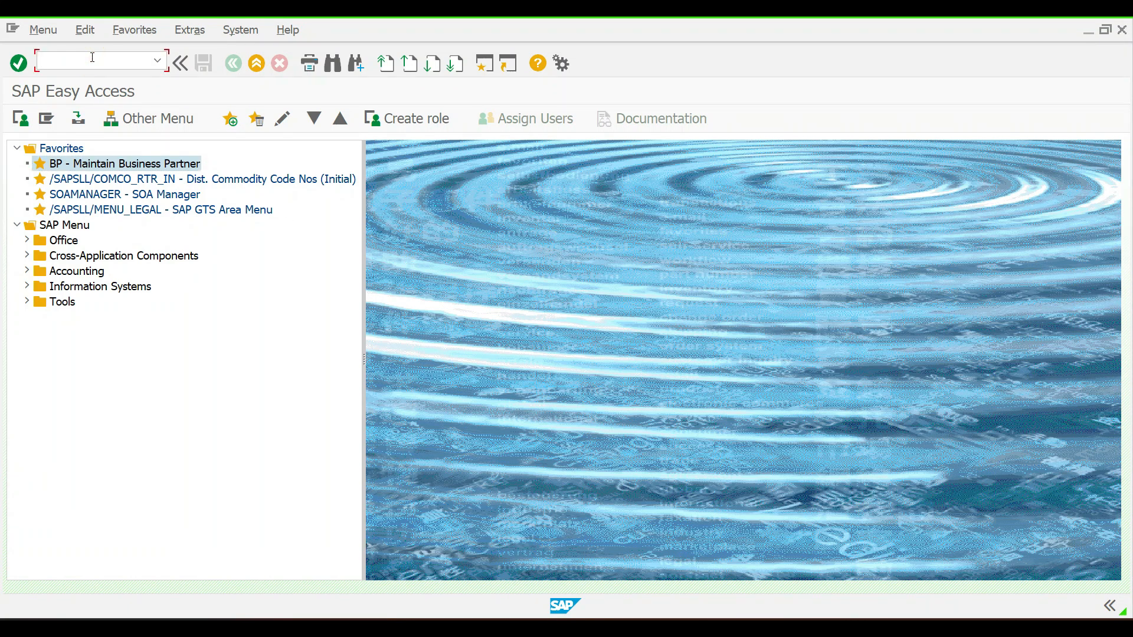
pyautogui.write('B')
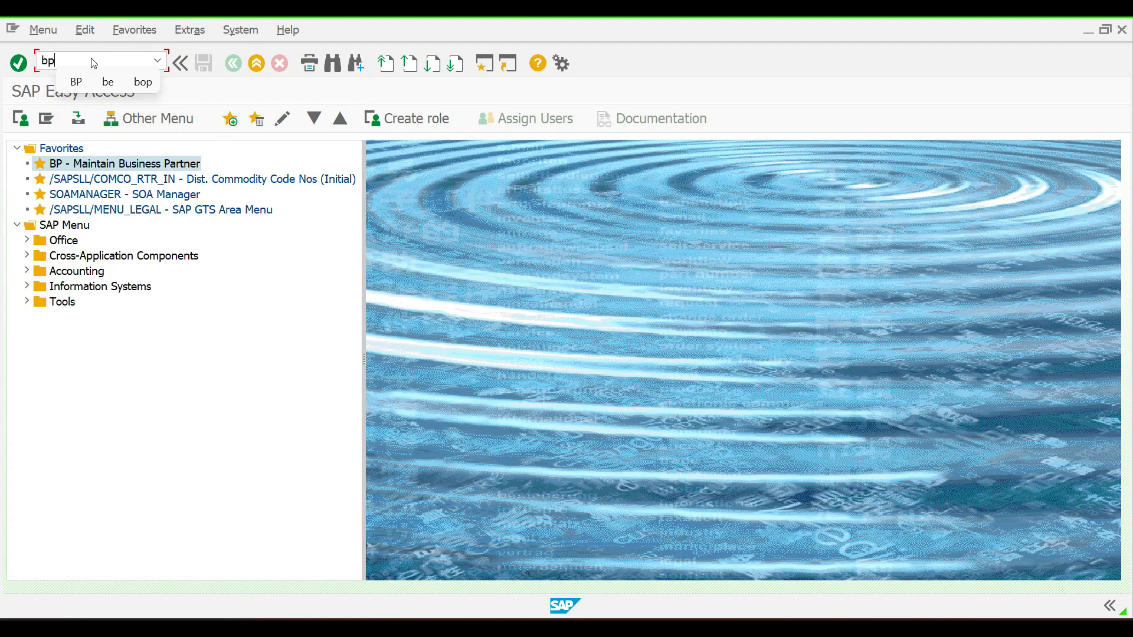
pyautogui.write('P')
pyautogui.press('Return')
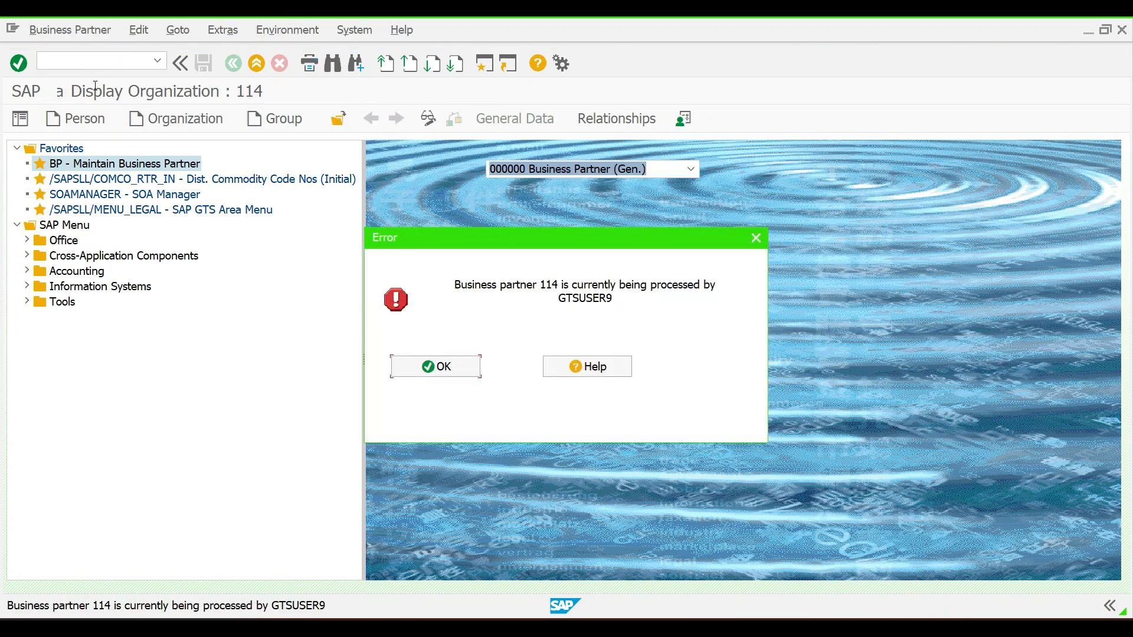
pyautogui.click(461, 368)
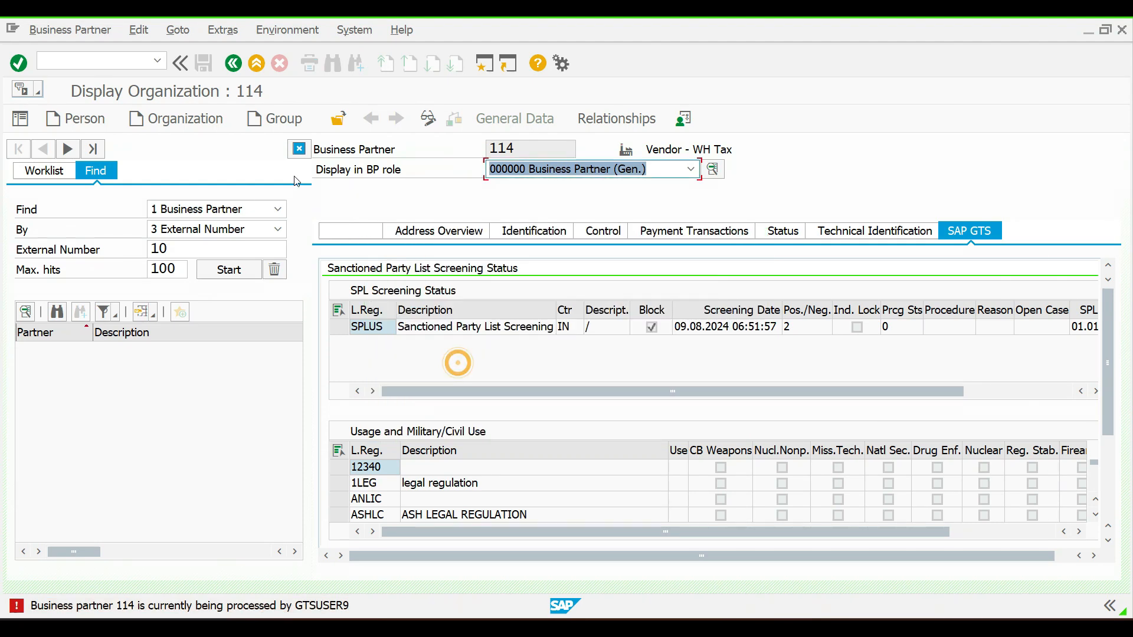
# Open another organization by entering its business partner number, and hide the locator pane.
pyautogui.click(346, 124)
pyautogui.write('169')
pyautogui.press('Return')
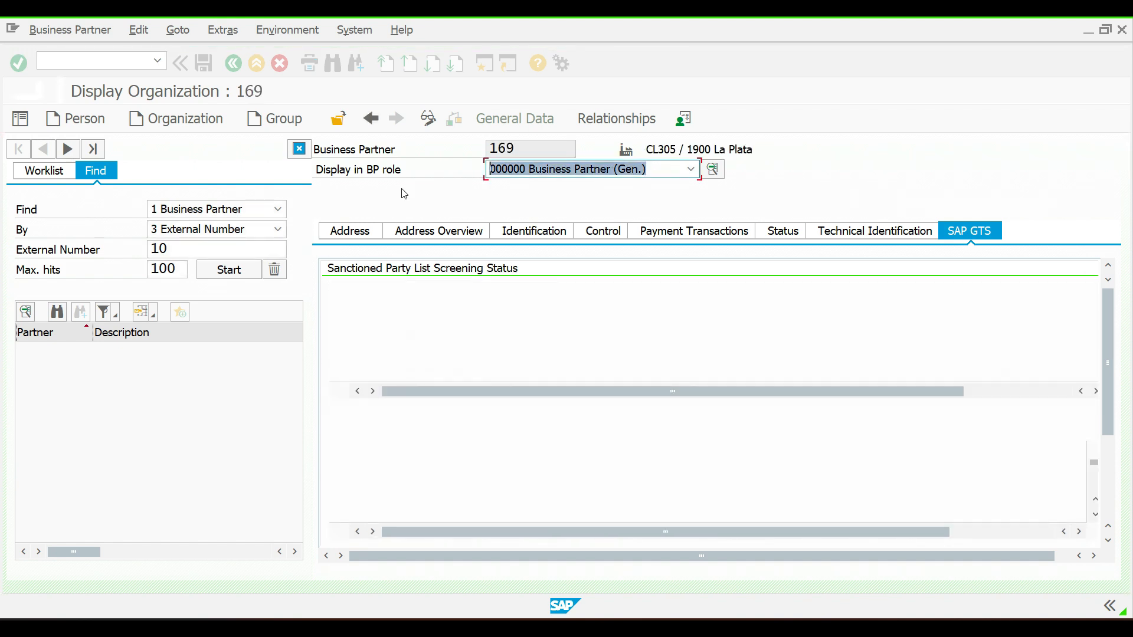
pyautogui.click(299, 149)
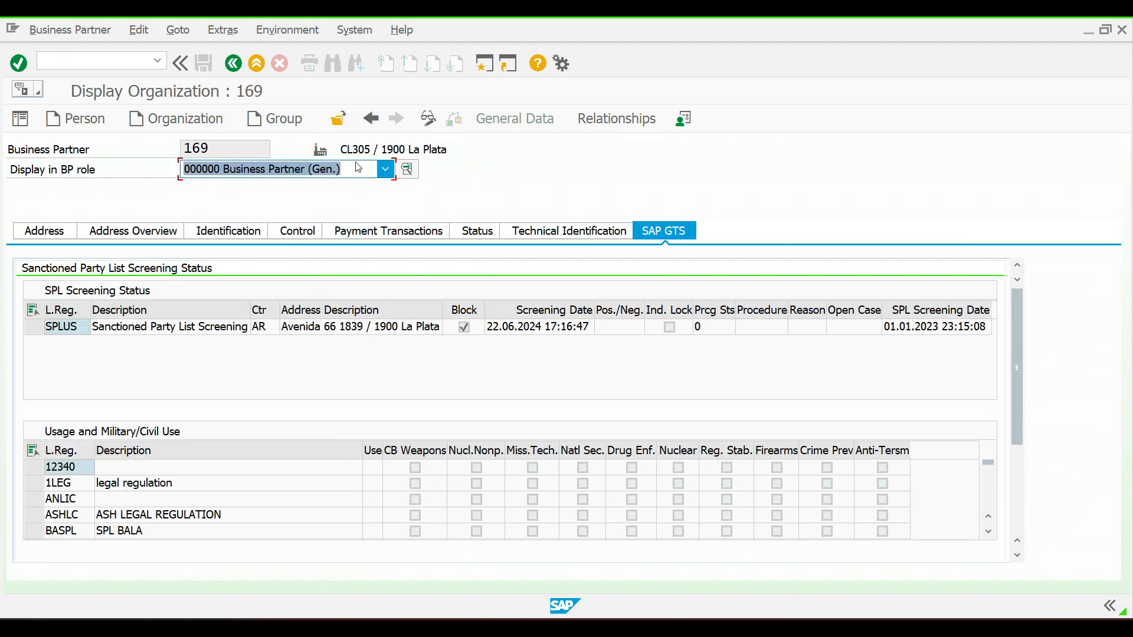
# Set the partner's BP role to SLLCPC Customs Bus.Partner (Cus) and switch the record to change mode.
pyautogui.click(341, 174)
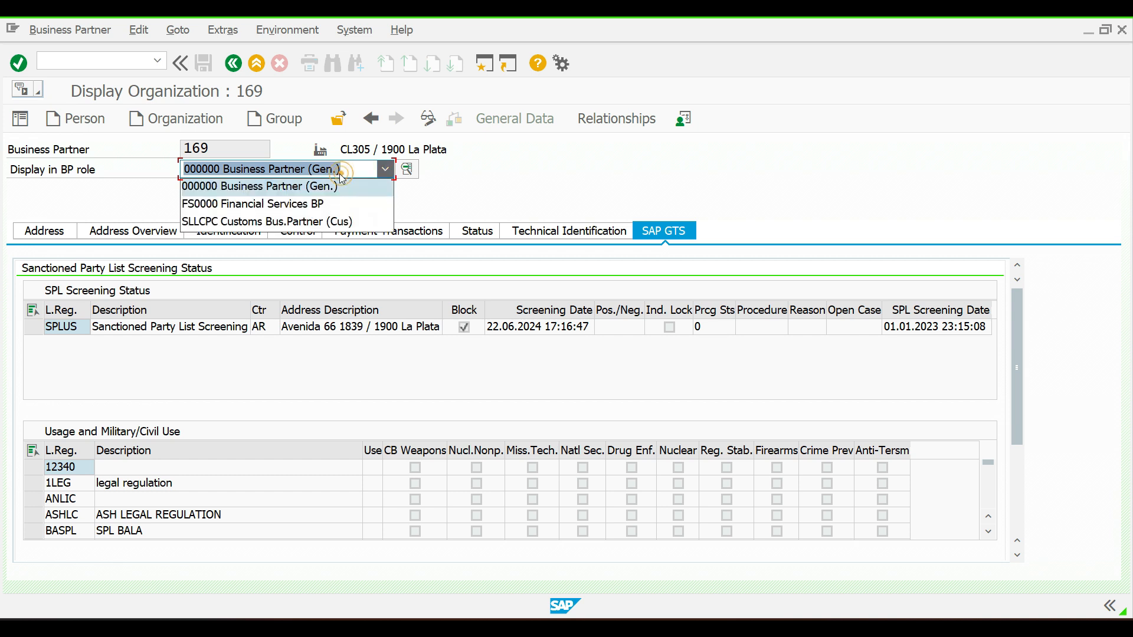
pyautogui.click(296, 226)
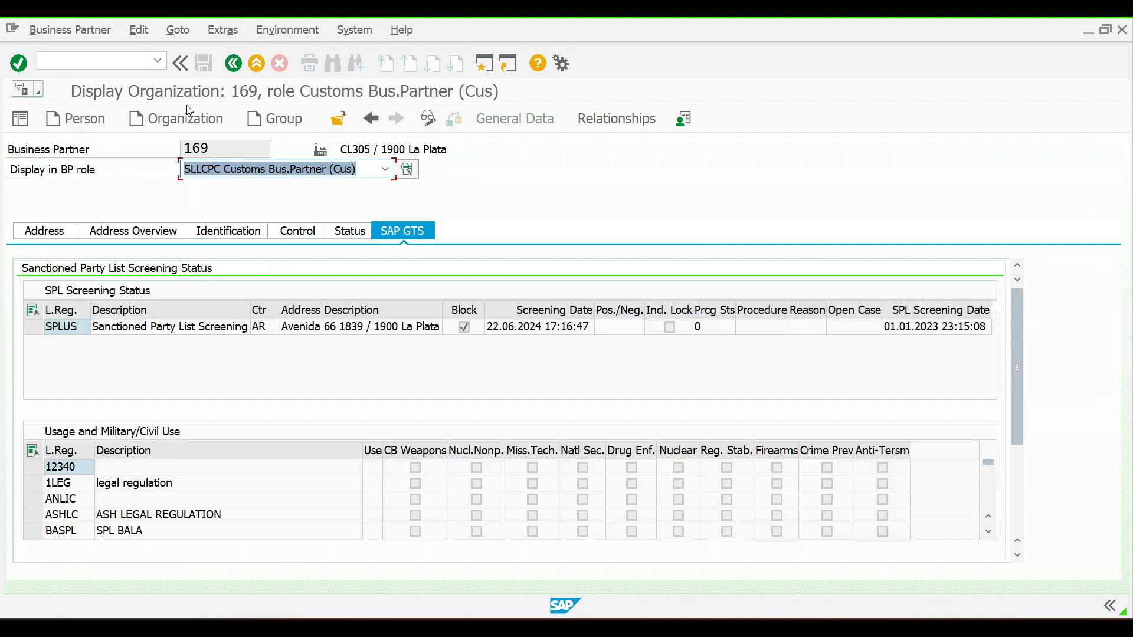
pyautogui.click(429, 119)
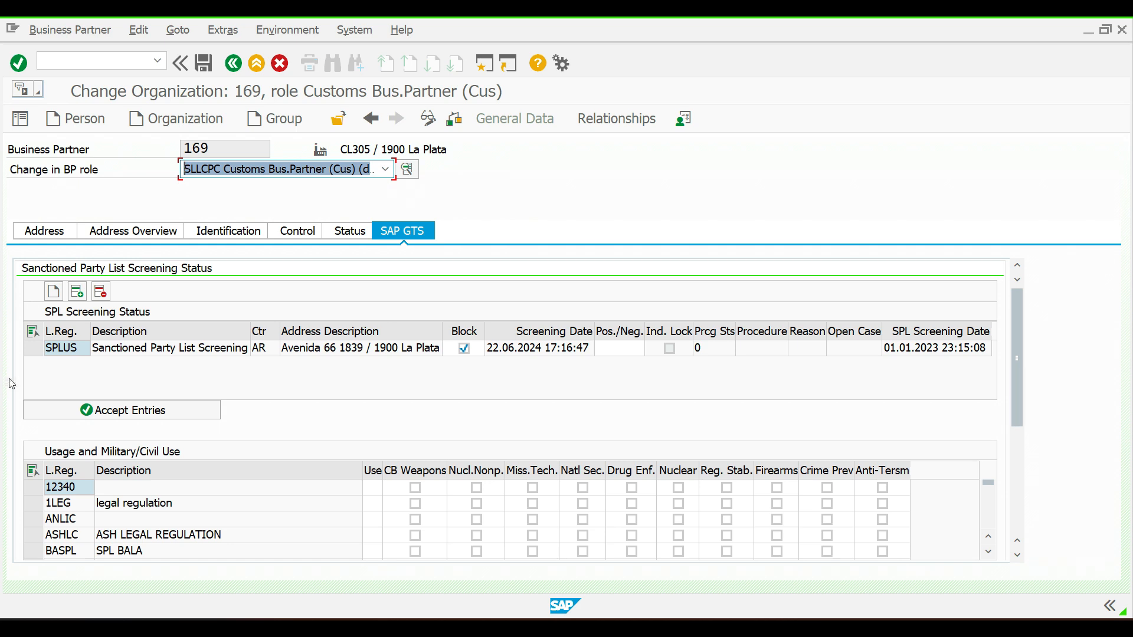
# Set the Pos./Neg. List flag of the SPLUS screening entry to 2, address is on the negative list.
pyautogui.click(34, 349)
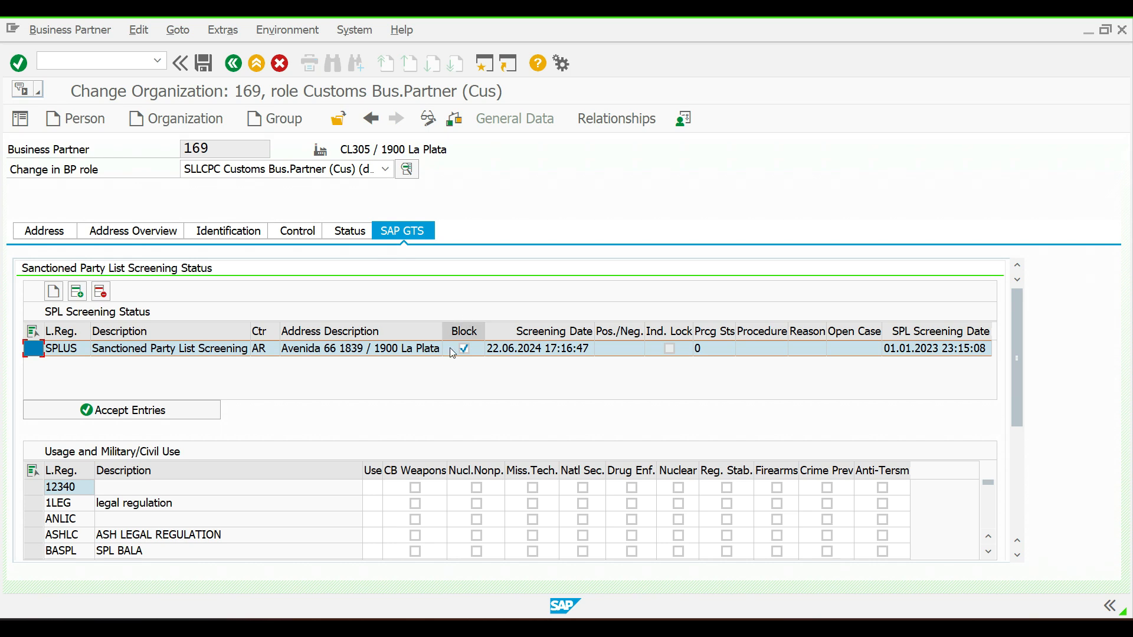
pyautogui.click(623, 353)
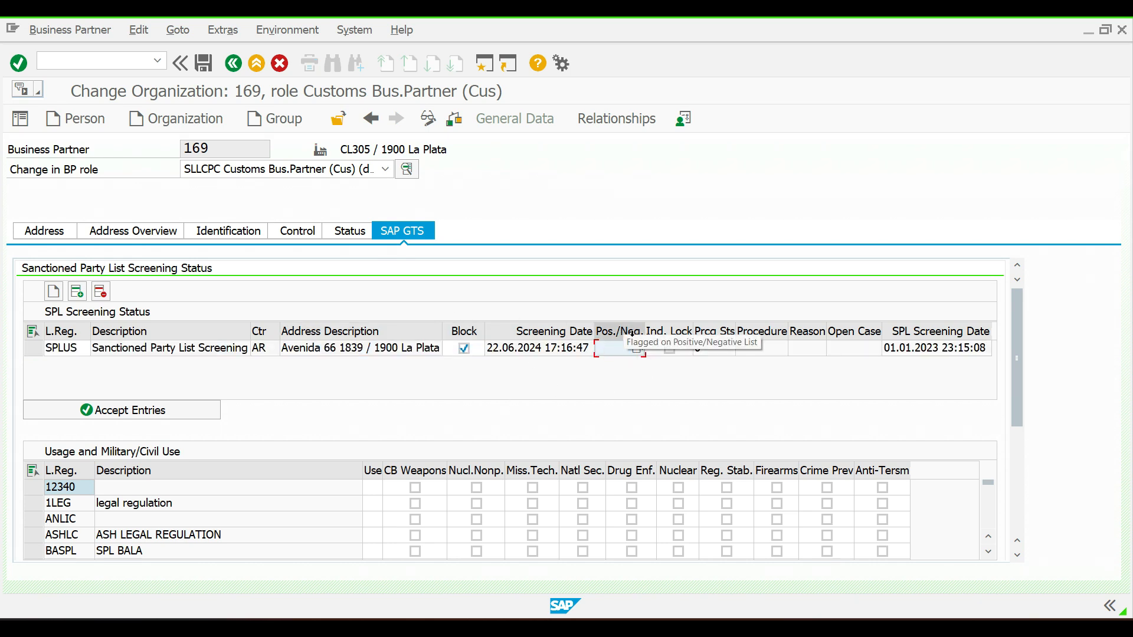
pyautogui.doubleClick(647, 331)
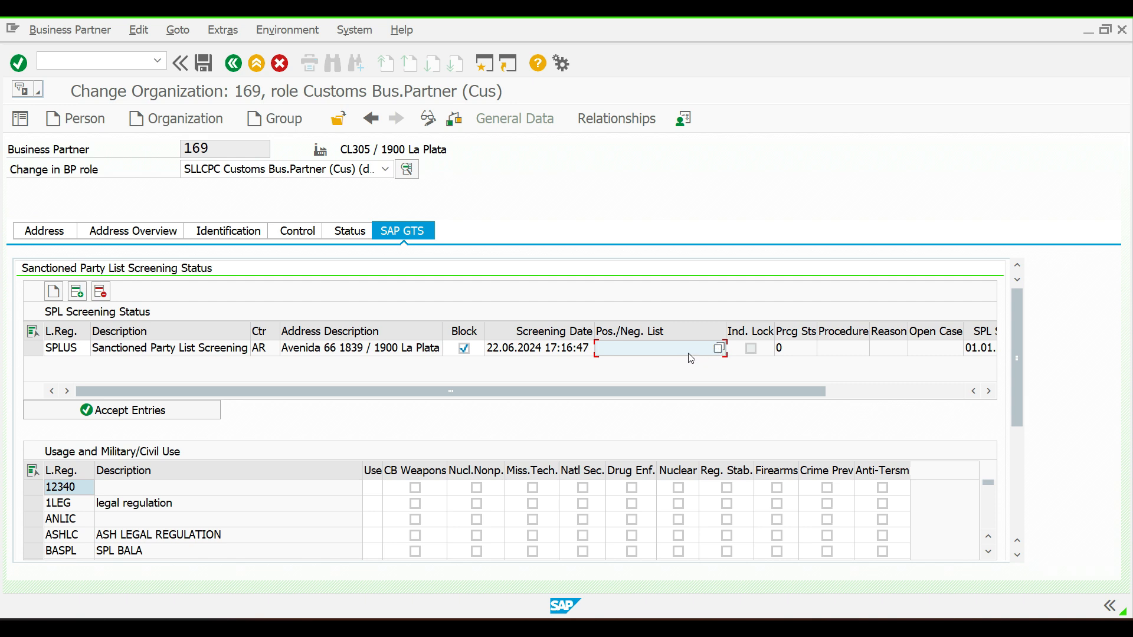
pyautogui.click(719, 350)
pyautogui.moveTo(428, 151); pyautogui.dragTo(745, 372)
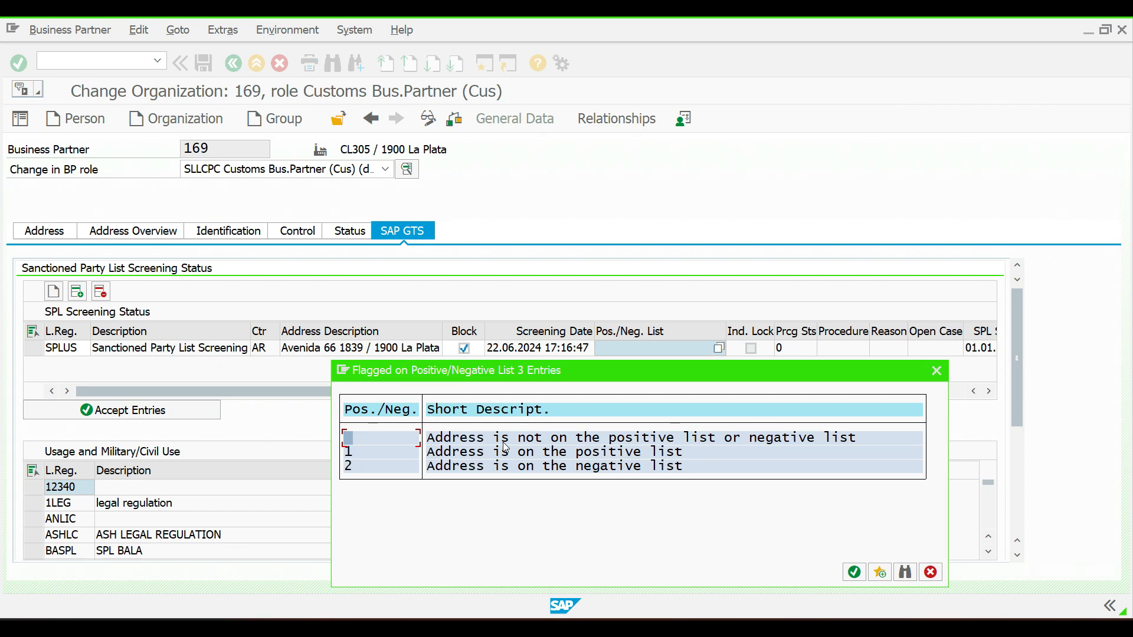
pyautogui.click(376, 467)
pyautogui.click(375, 467)
pyautogui.doubleClick(375, 468)
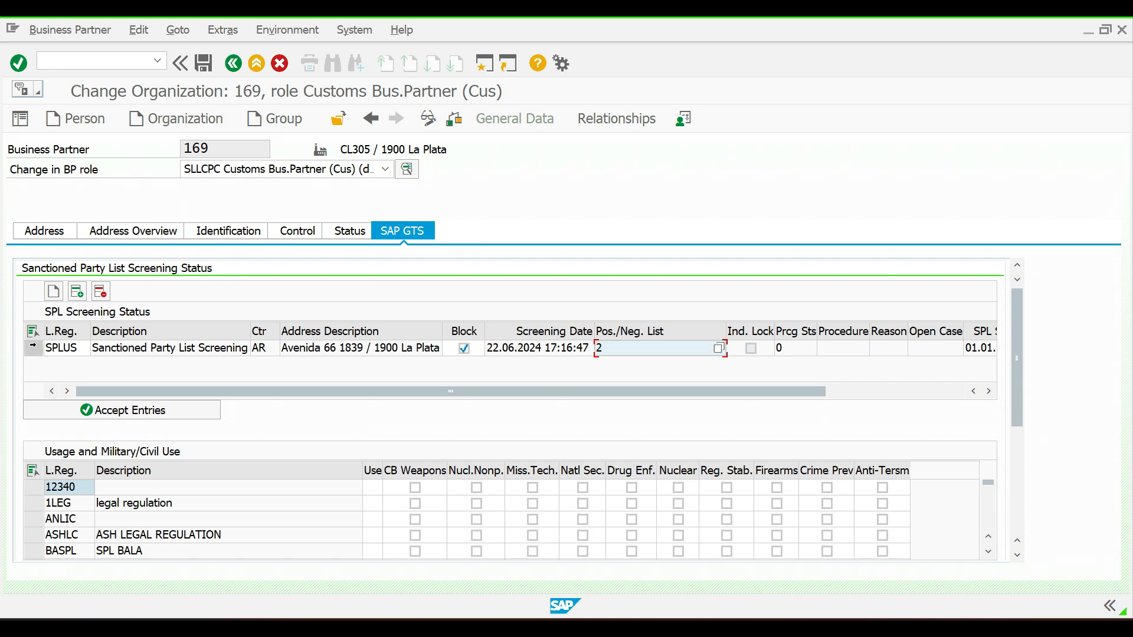
# Accept the SPLUS entry with the reason "Negative list after review" and save the business partner.
pyautogui.click(35, 349)
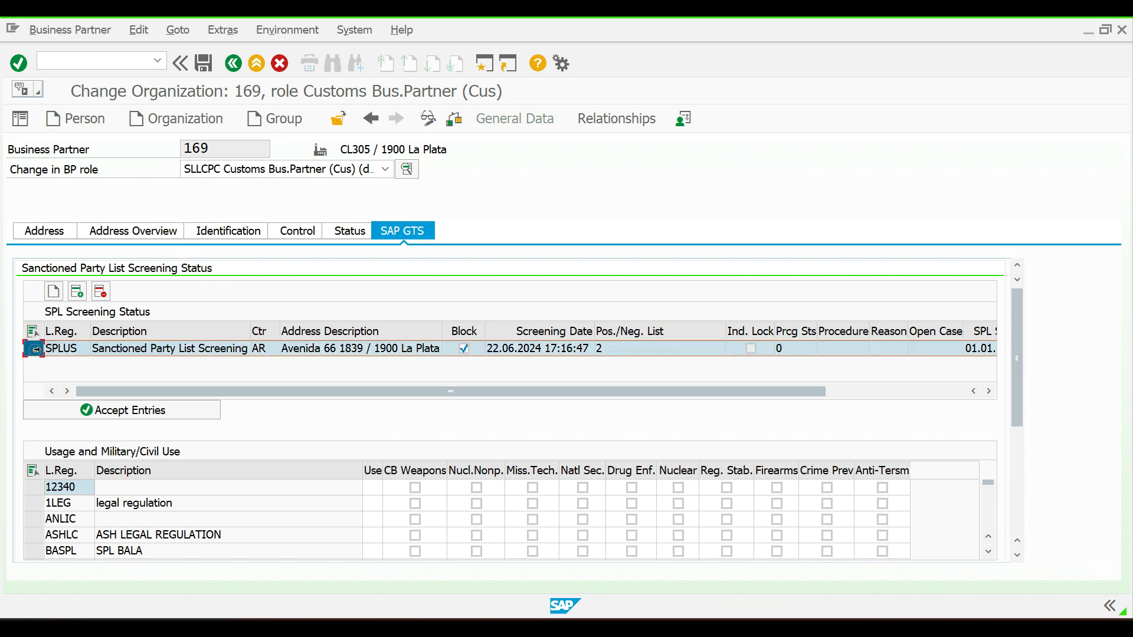
pyautogui.click(105, 411)
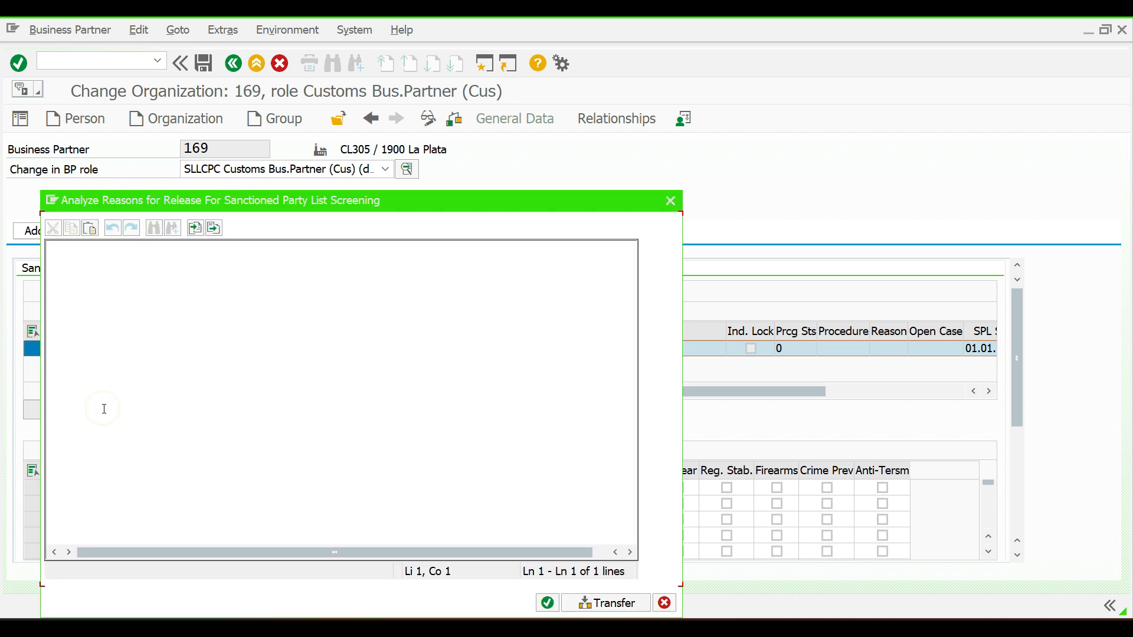
pyautogui.moveTo(188, 203); pyautogui.dragTo(360, 102)
pyautogui.click(326, 220)
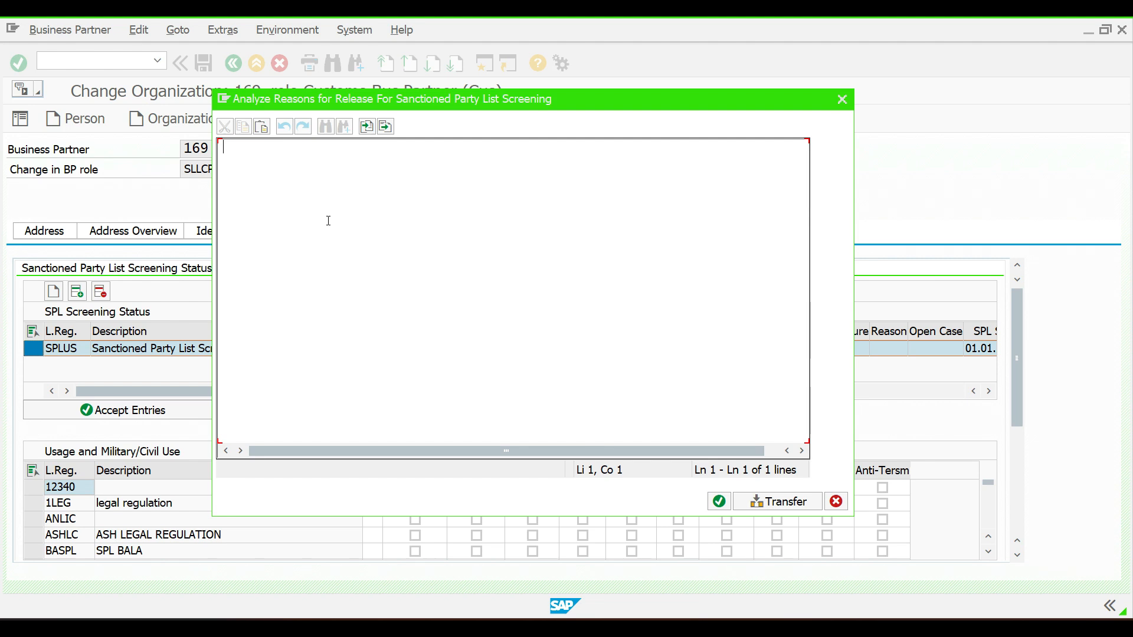
pyautogui.write('Negative list after r')
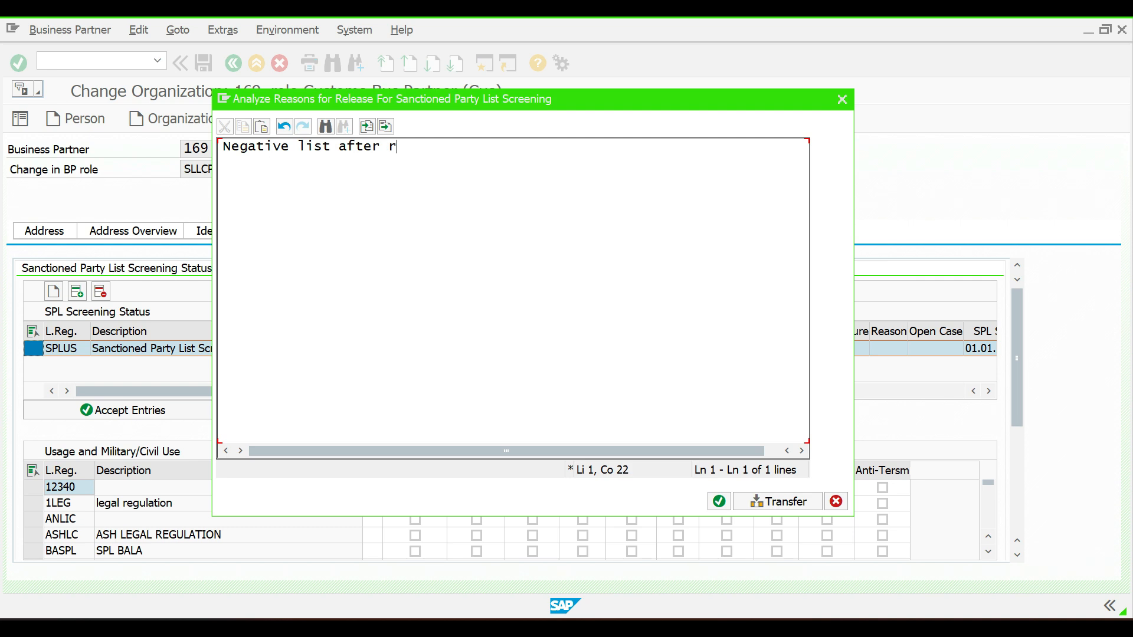
pyautogui.write('eview')
pyautogui.moveTo(501, 99); pyautogui.dragTo(613, 120)
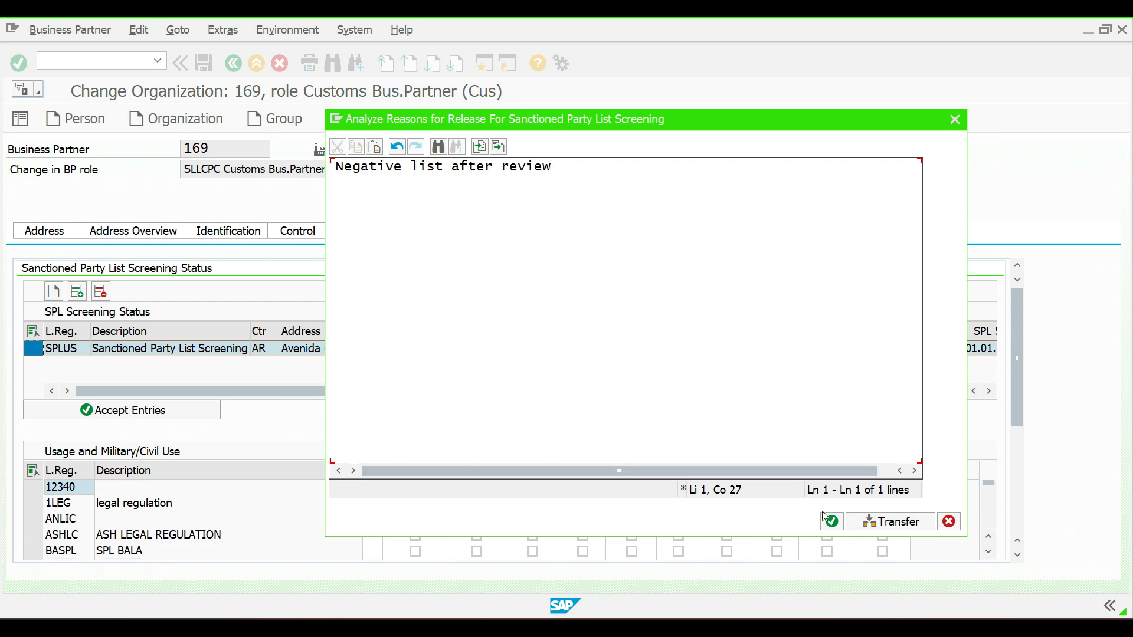
pyautogui.click(891, 522)
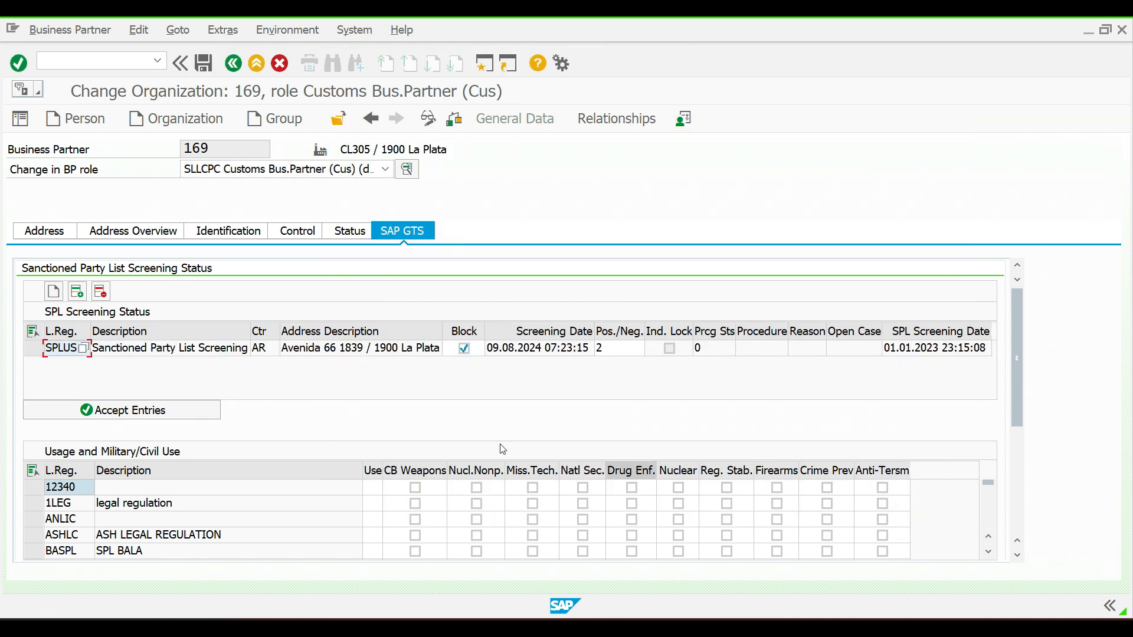
pyautogui.click(205, 69)
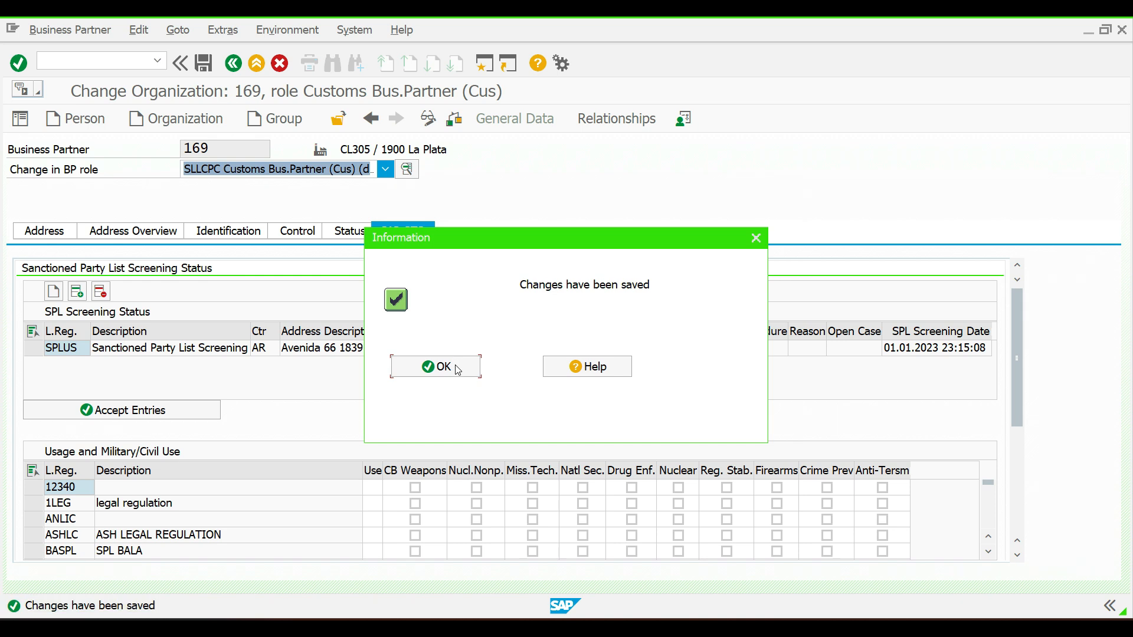
pyautogui.click(458, 370)
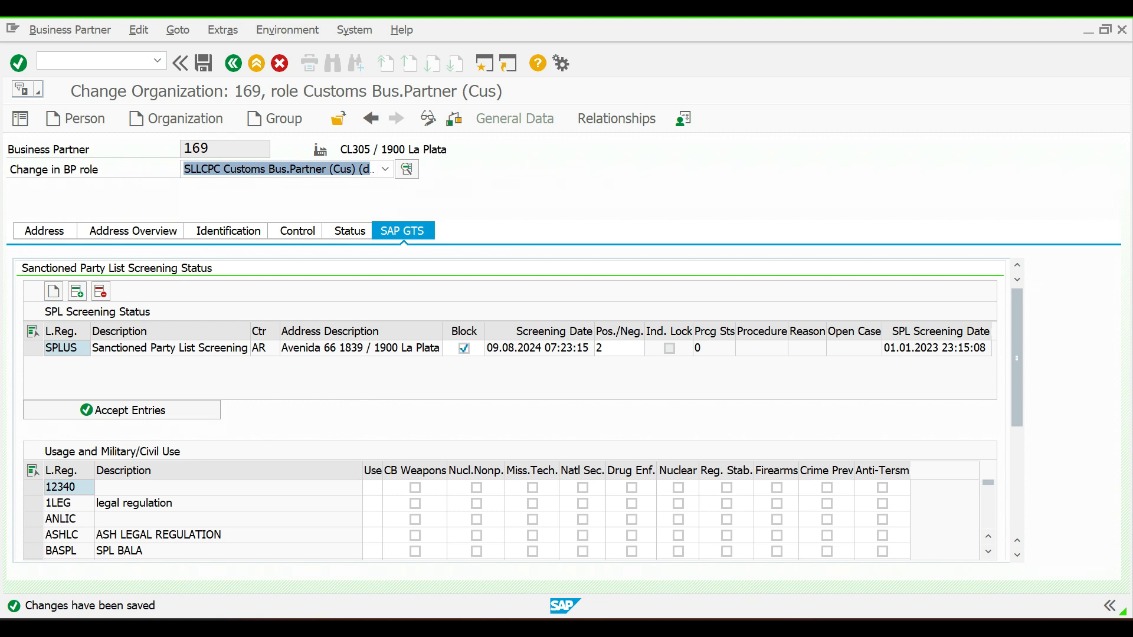
# Open the Sanctioned Party List Screening area of the SAP GTS Area Menu in a new session.
pyautogui.click(484, 63)
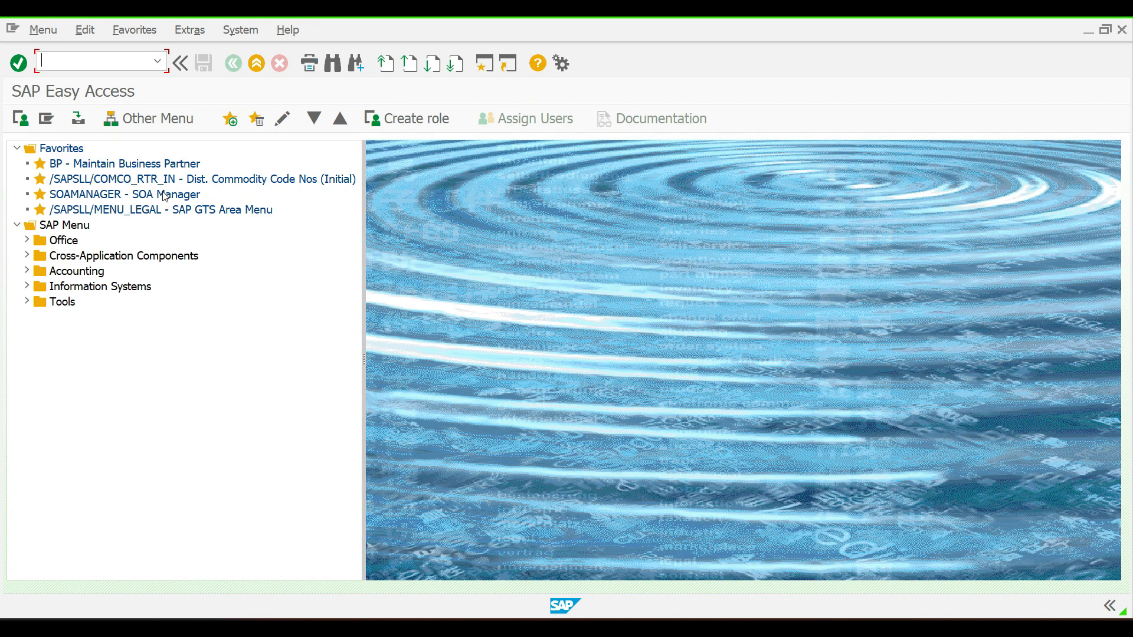
pyautogui.click(115, 212)
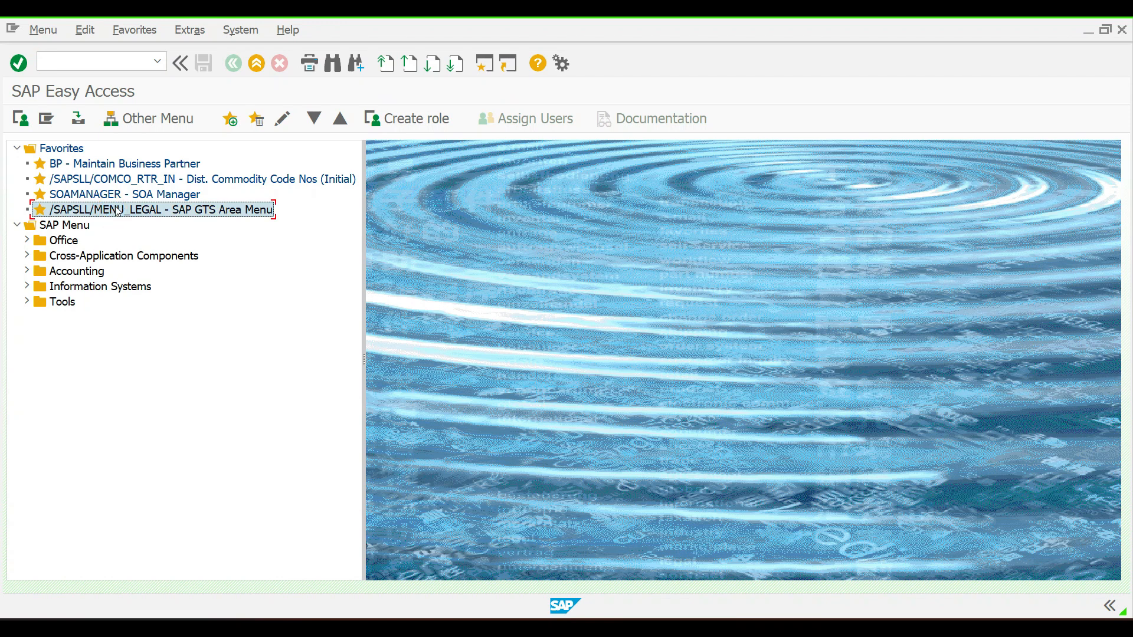
pyautogui.doubleClick(116, 211)
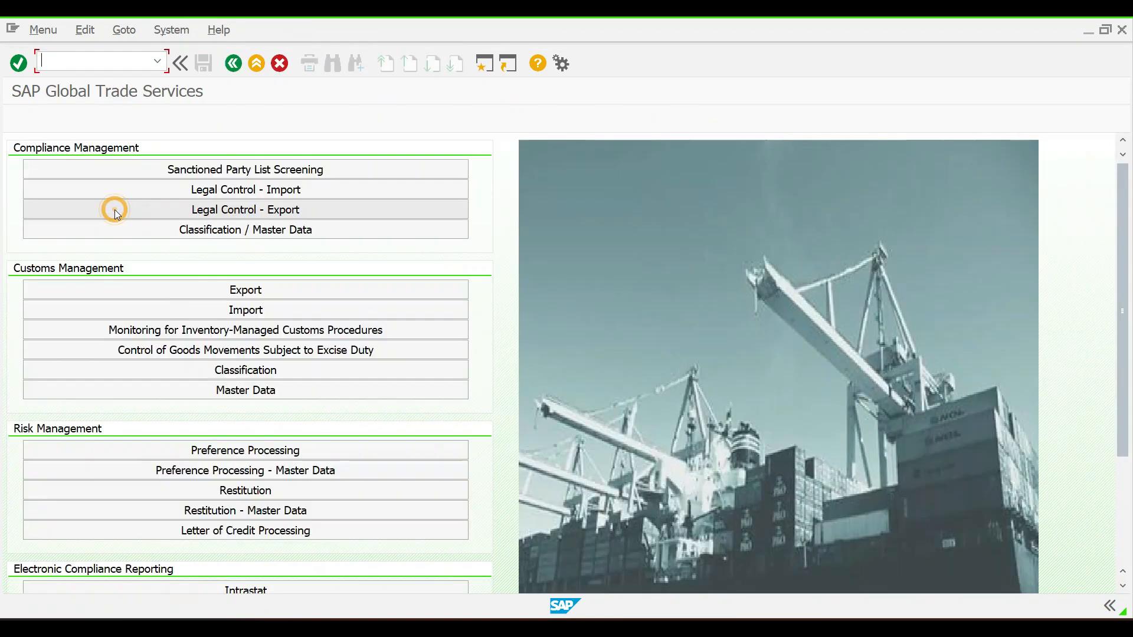
pyautogui.click(215, 168)
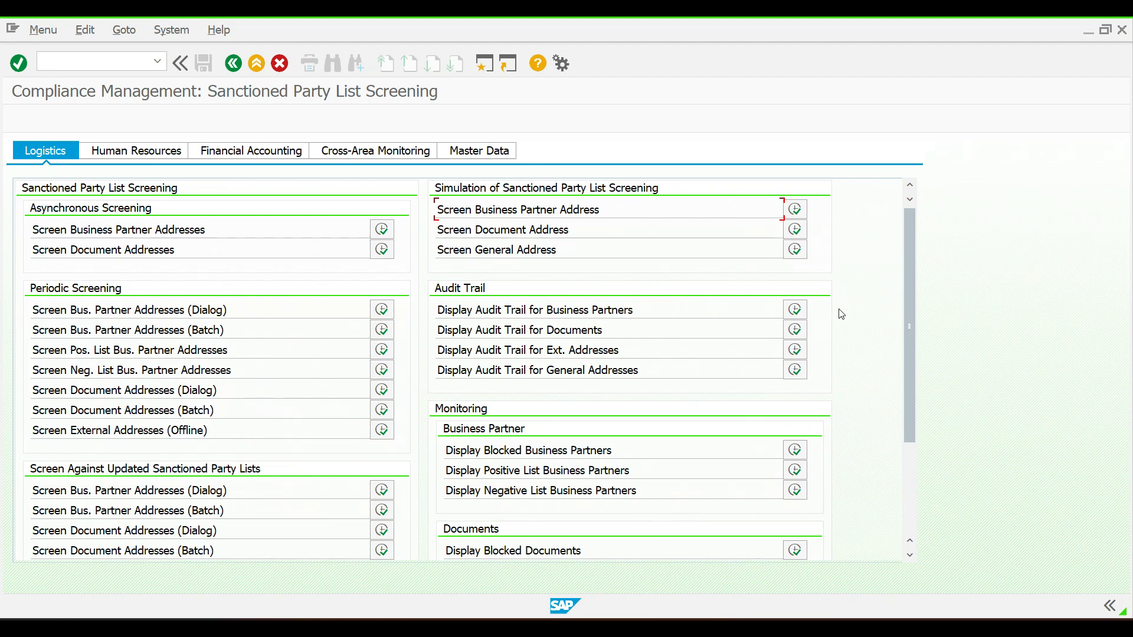
# Run the Display Negative List Business Partners report for legal regulation SPLUS without a business partner restriction.
pyautogui.moveTo(915, 233); pyautogui.dragTo(916, 341)
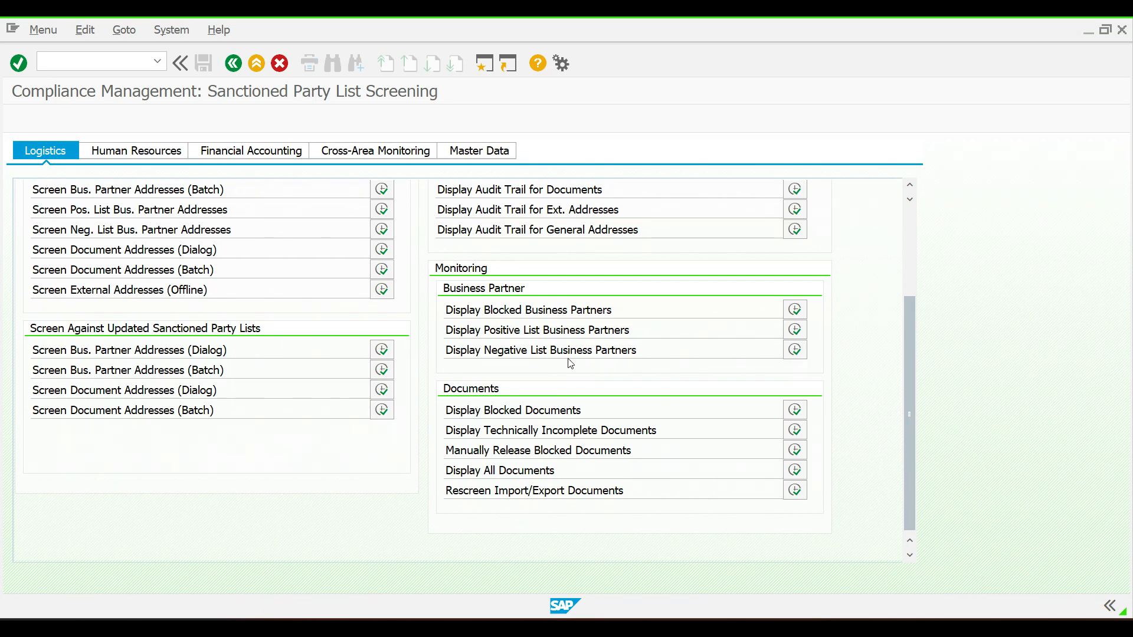
pyautogui.click(795, 349)
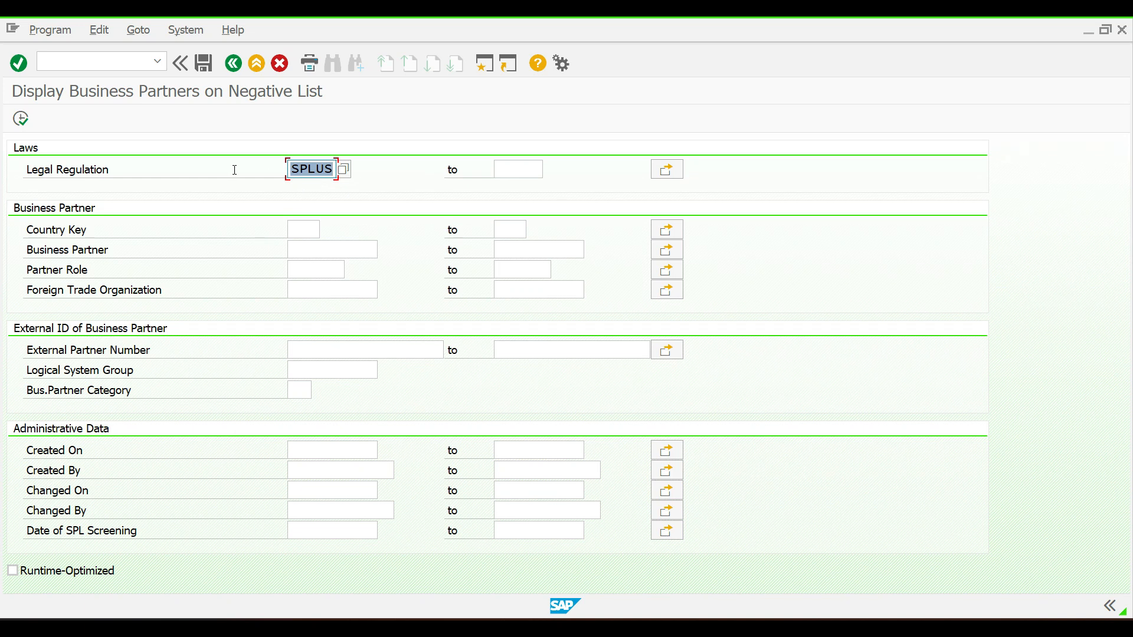
pyautogui.click(315, 247)
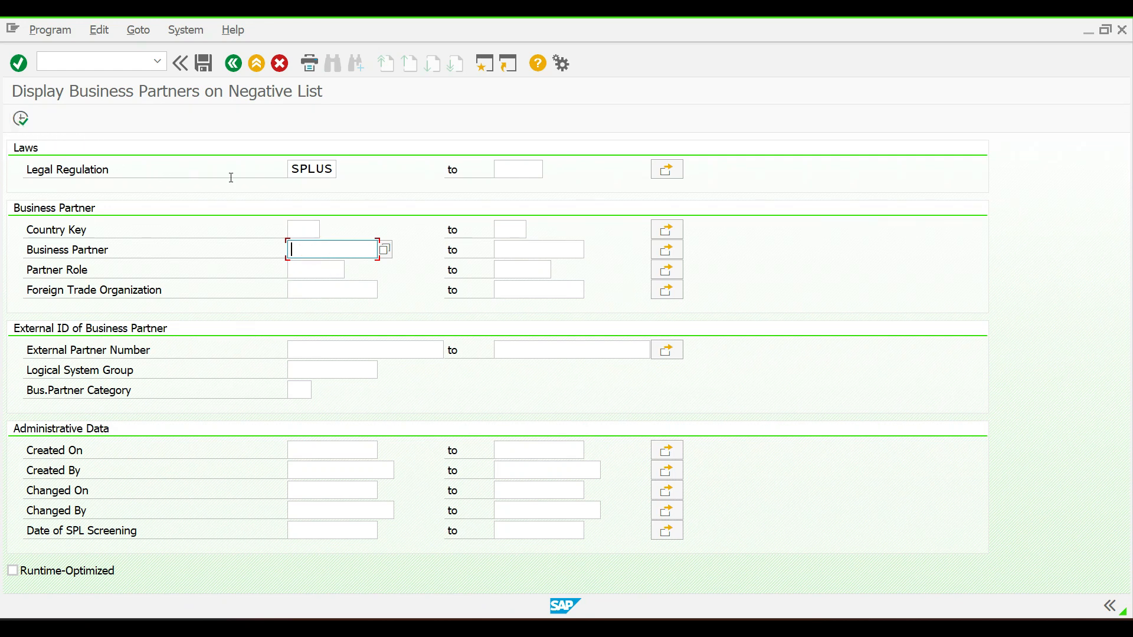
pyautogui.click(21, 120)
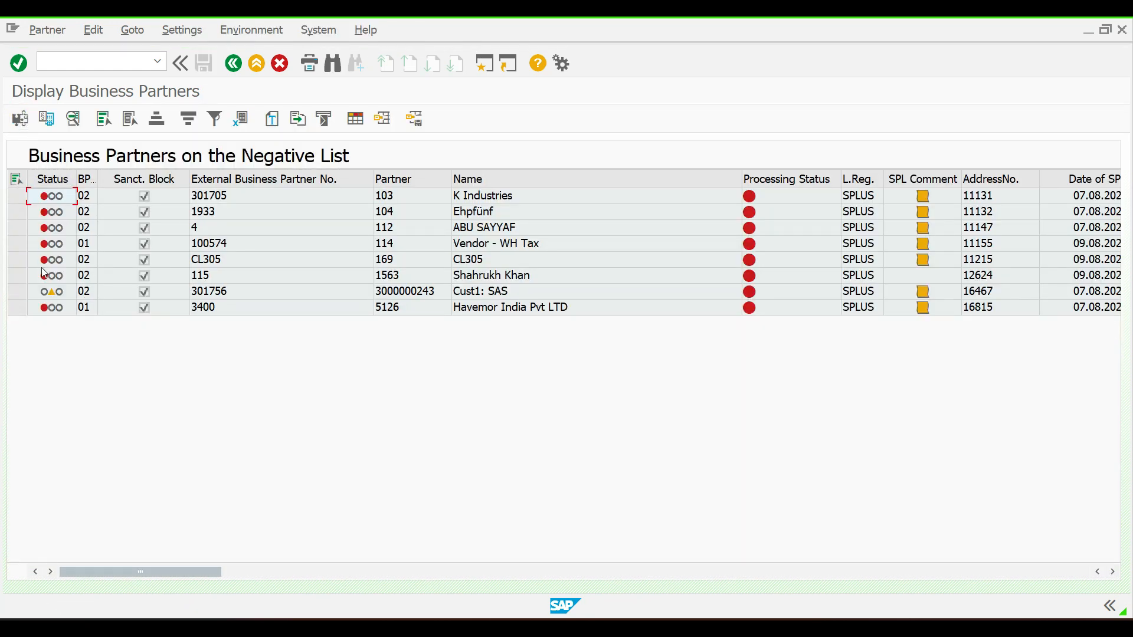
# Display the SPL comment of the newly flagged partner in the negative list.
pyautogui.moveTo(48, 267)
pyautogui.click(17, 259)
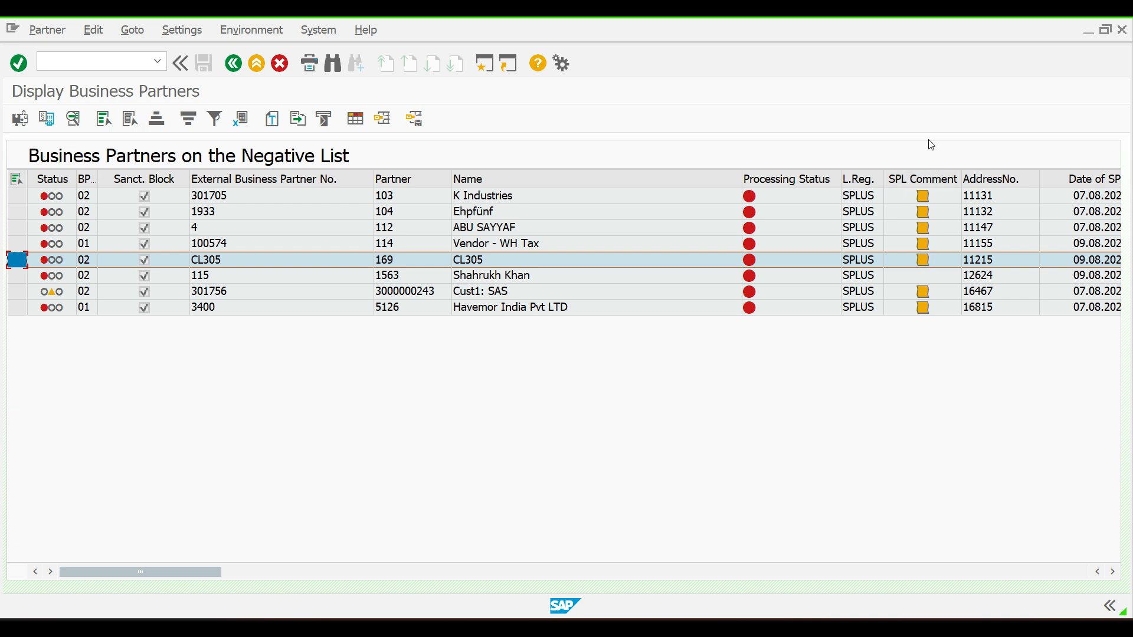
pyautogui.doubleClick(923, 260)
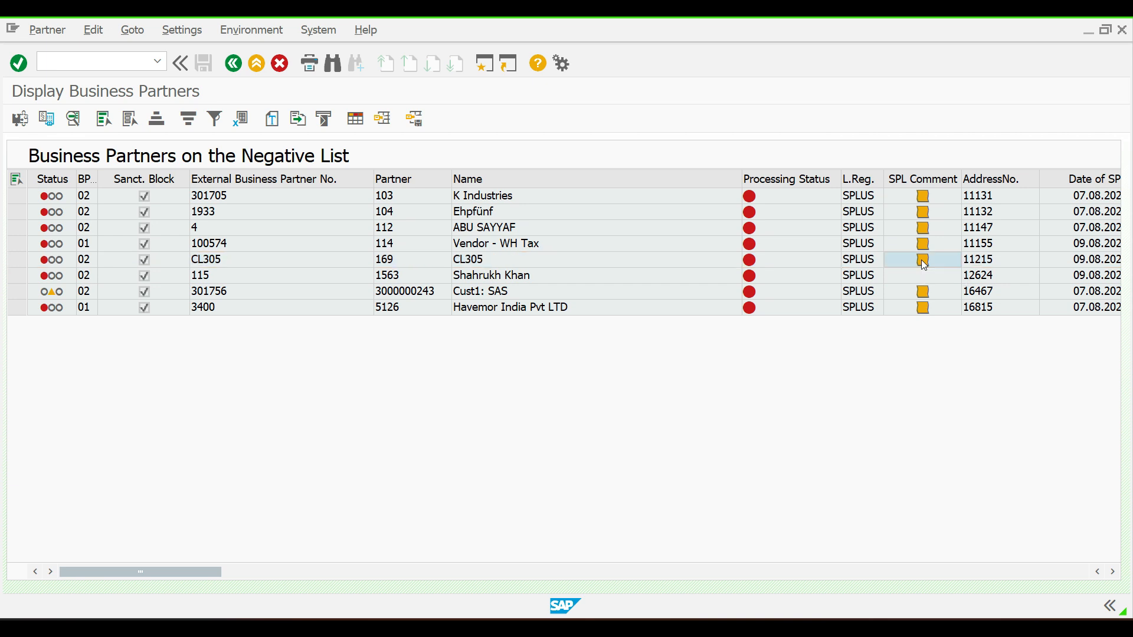
pyautogui.moveTo(519, 209); pyautogui.dragTo(604, 123)
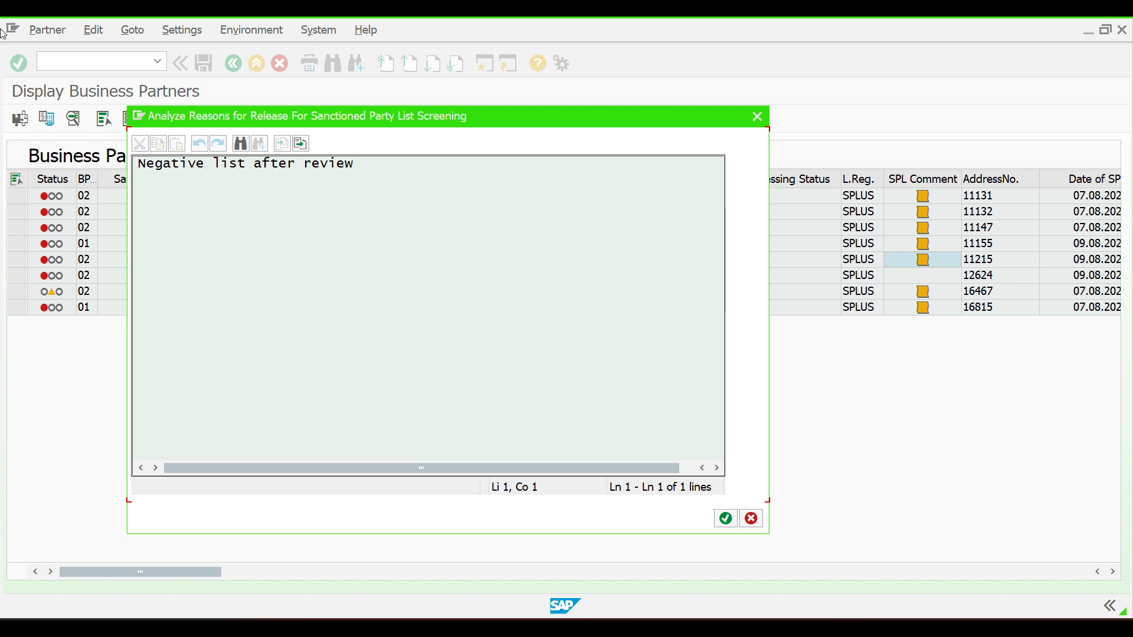
# Review and close the "Negative list after review" comment and return to the Sanctioned Party List Screening menu.
pyautogui.moveTo(154, 165); pyautogui.dragTo(387, 235)
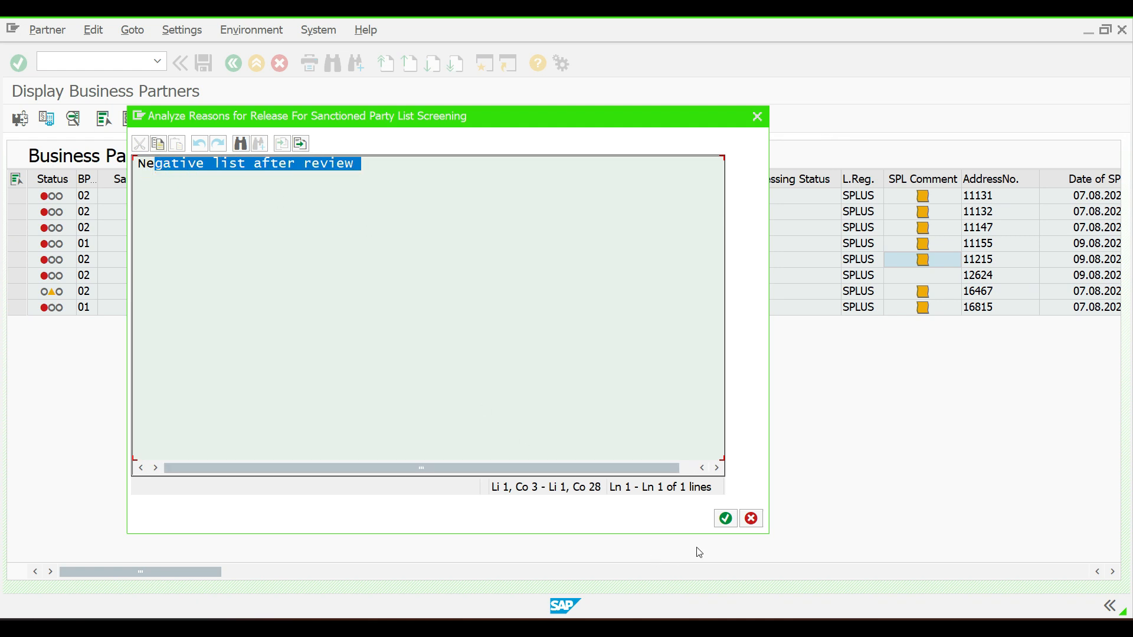
pyautogui.click(726, 520)
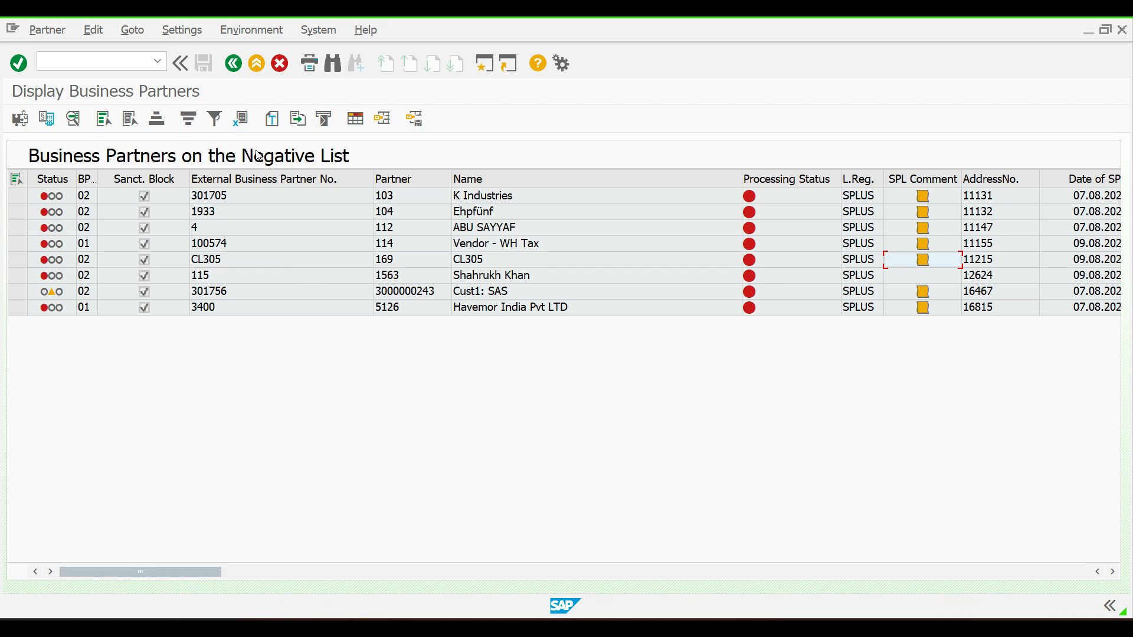
pyautogui.click(234, 65)
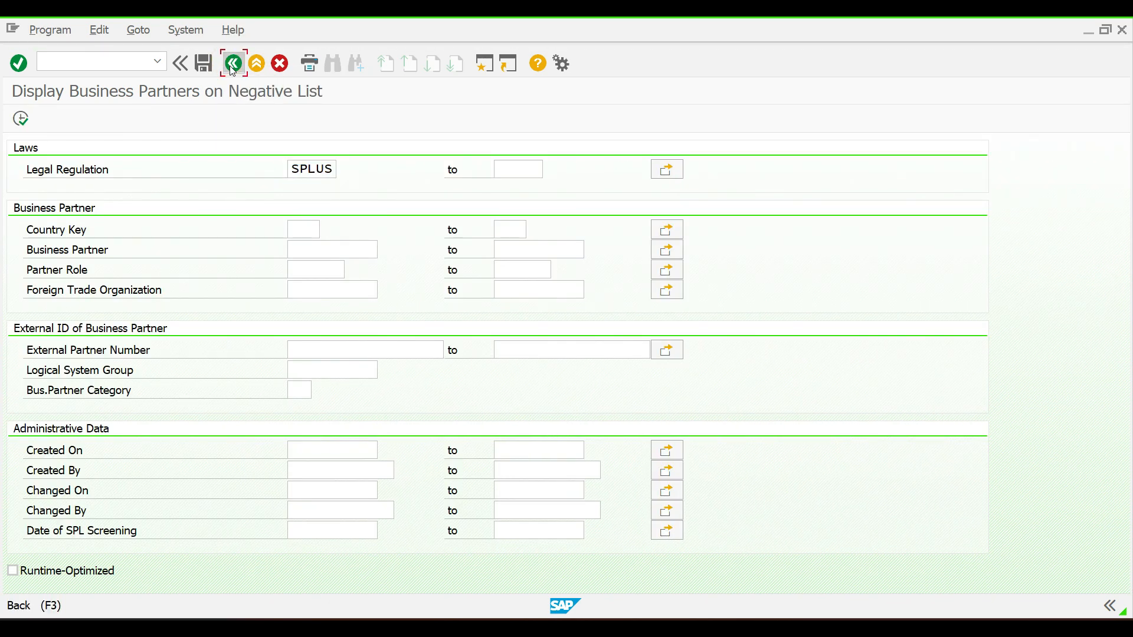
pyautogui.click(234, 64)
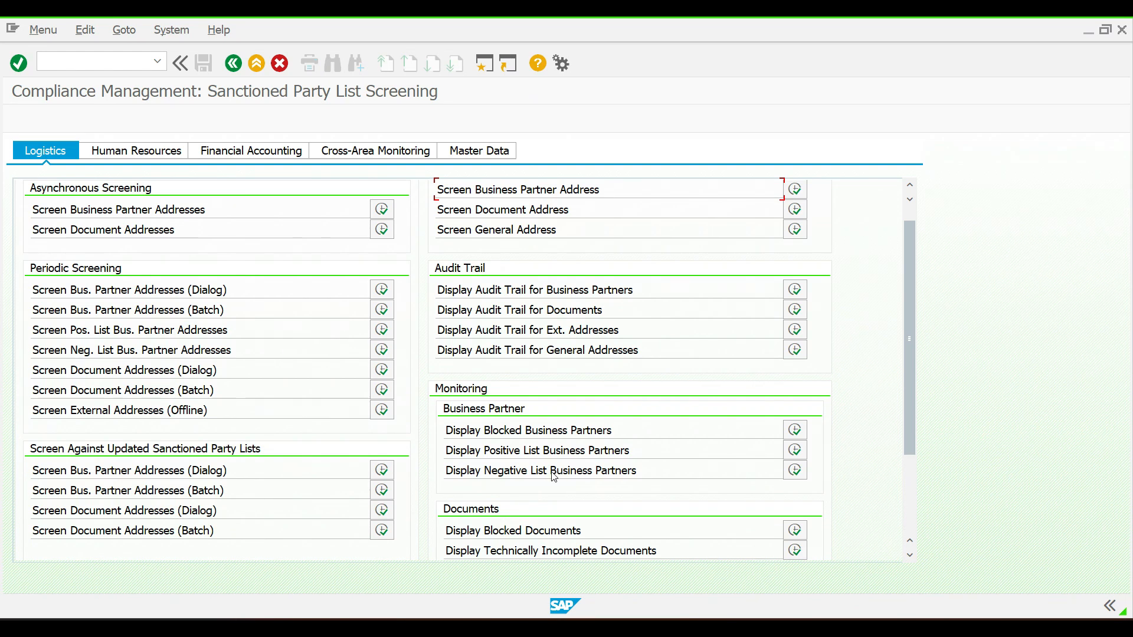
# Run the Display Blocked Business Partners report for legal regulation SPLUS with the Blocked Partners Only processing mode.
pyautogui.moveTo(464, 431); pyautogui.dragTo(652, 433)
pyautogui.click(650, 429)
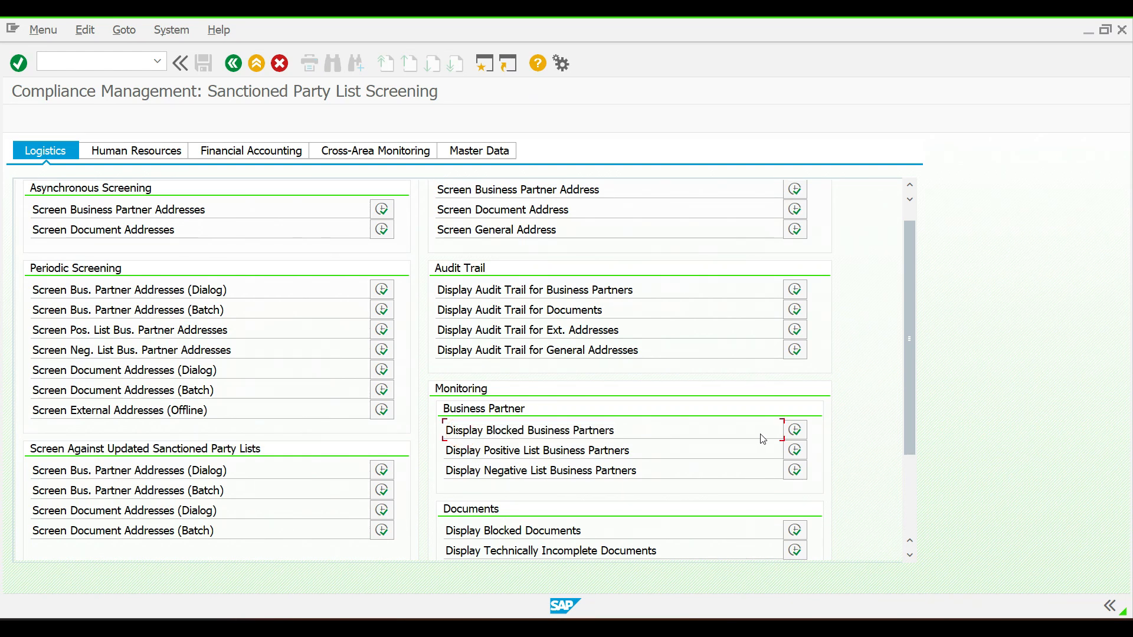
pyautogui.click(795, 431)
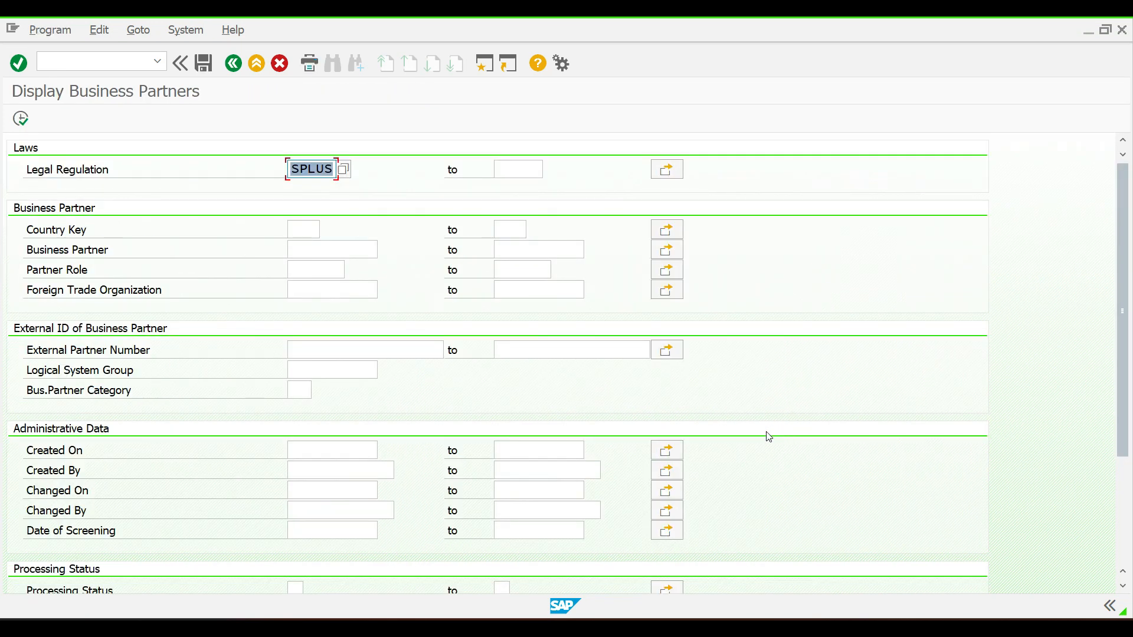
pyautogui.scroll(-5, 59, 407)
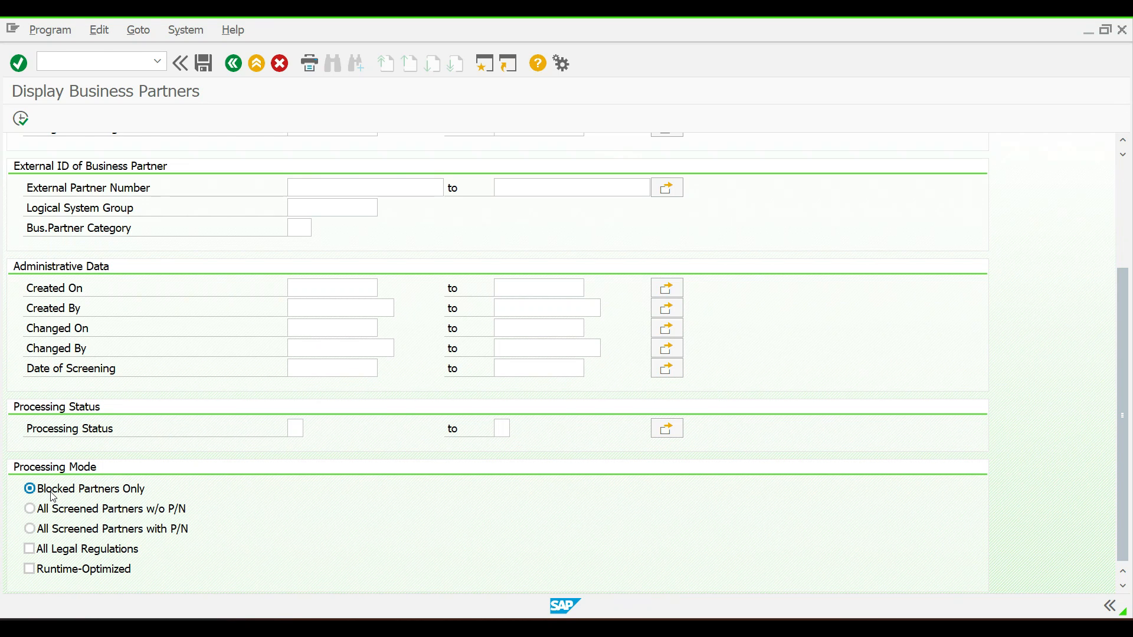
pyautogui.scroll(5, 191, 415)
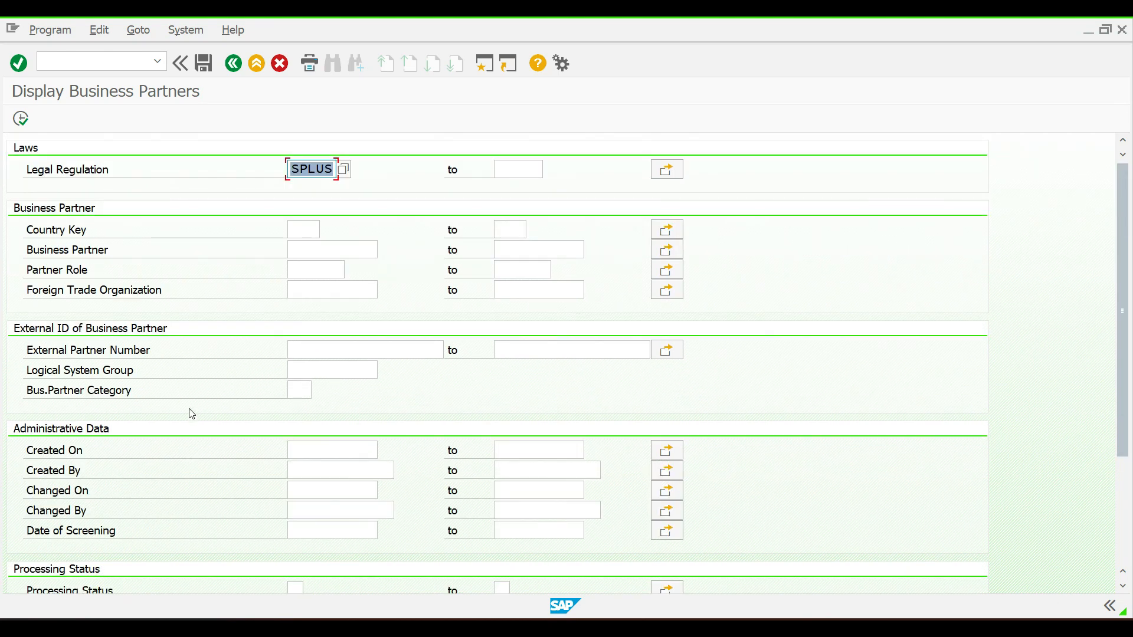
pyautogui.click(20, 119)
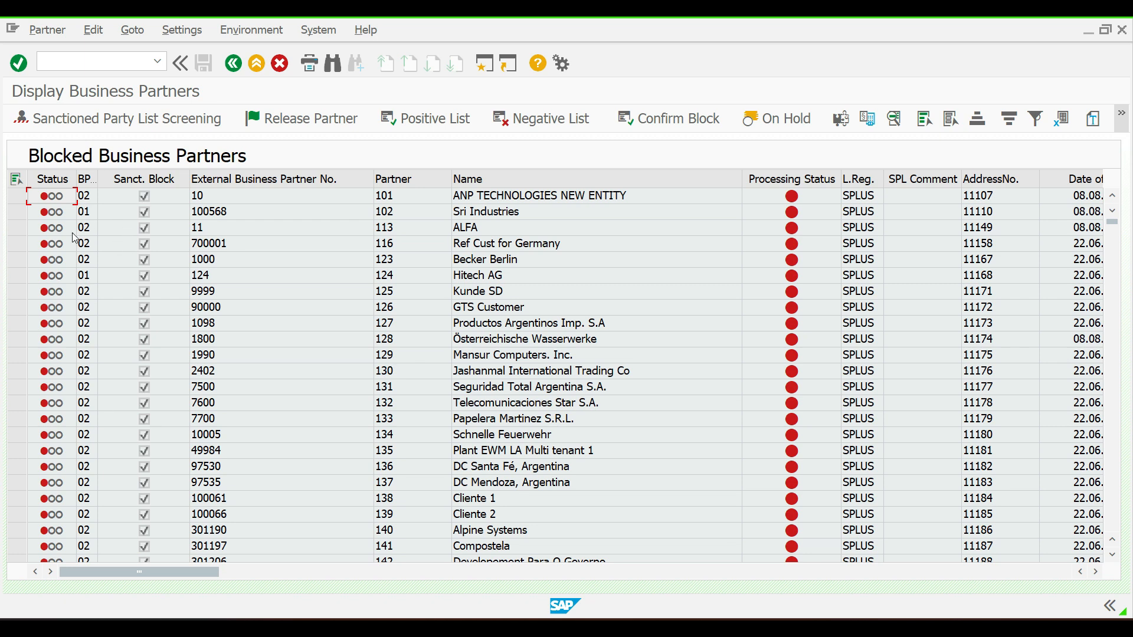
# Place the blocked partners ANP TECHNOLOGIES NEW ENTITY and Sri Industries on the positive list without a check.
pyautogui.click(17, 198)
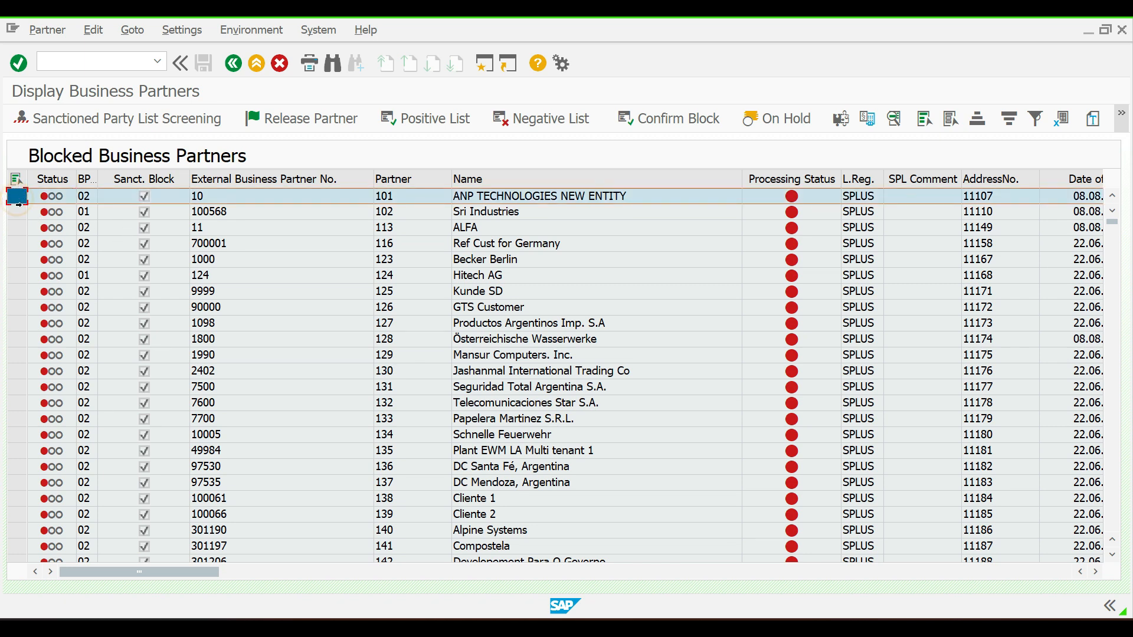
pyautogui.moveTo(18, 204); pyautogui.dragTo(18, 211)
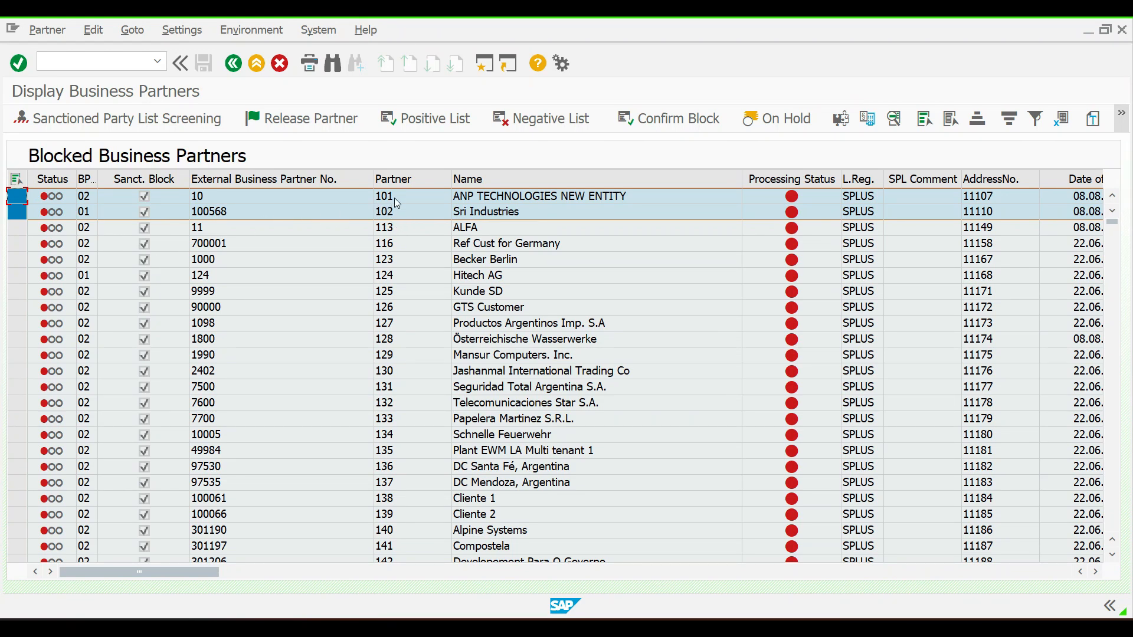
pyautogui.click(412, 123)
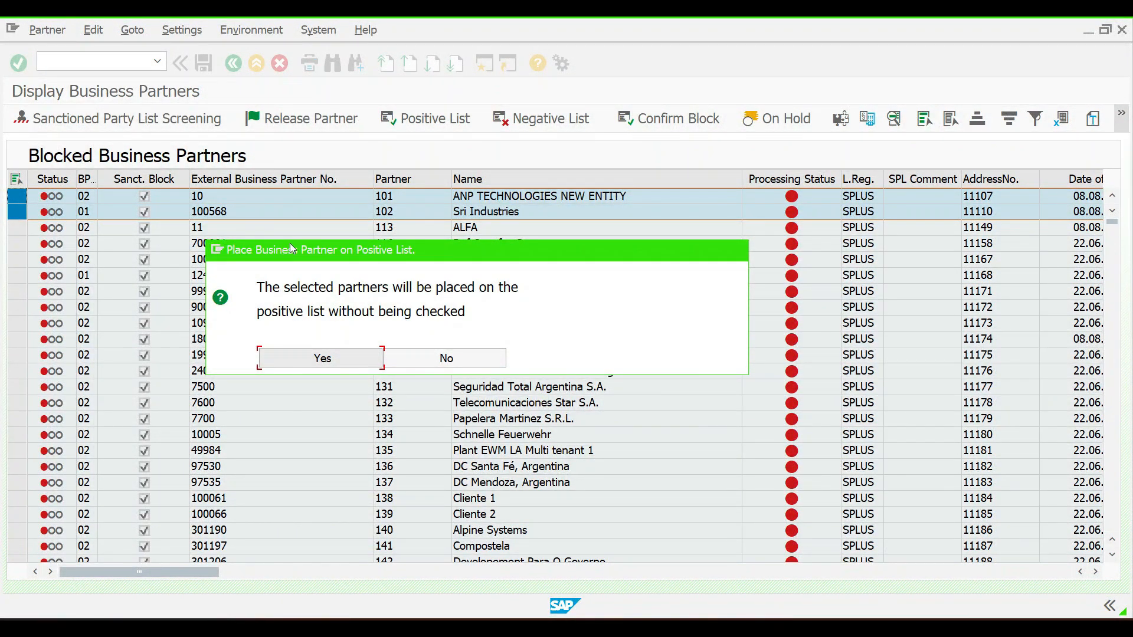
pyautogui.moveTo(290, 249); pyautogui.dragTo(345, 196)
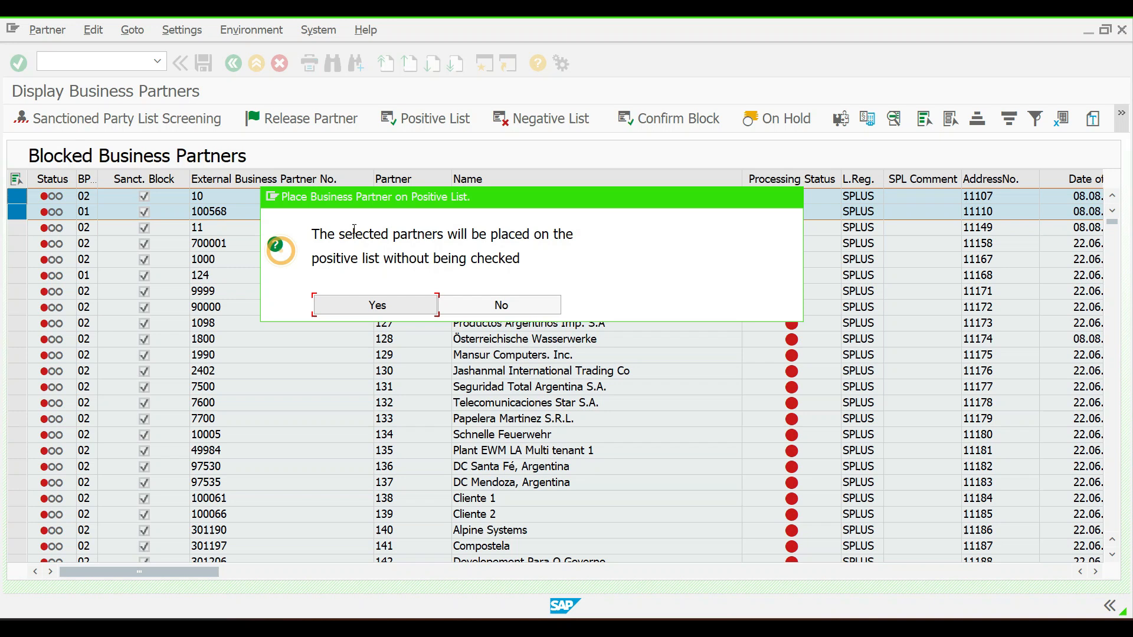
pyautogui.click(374, 307)
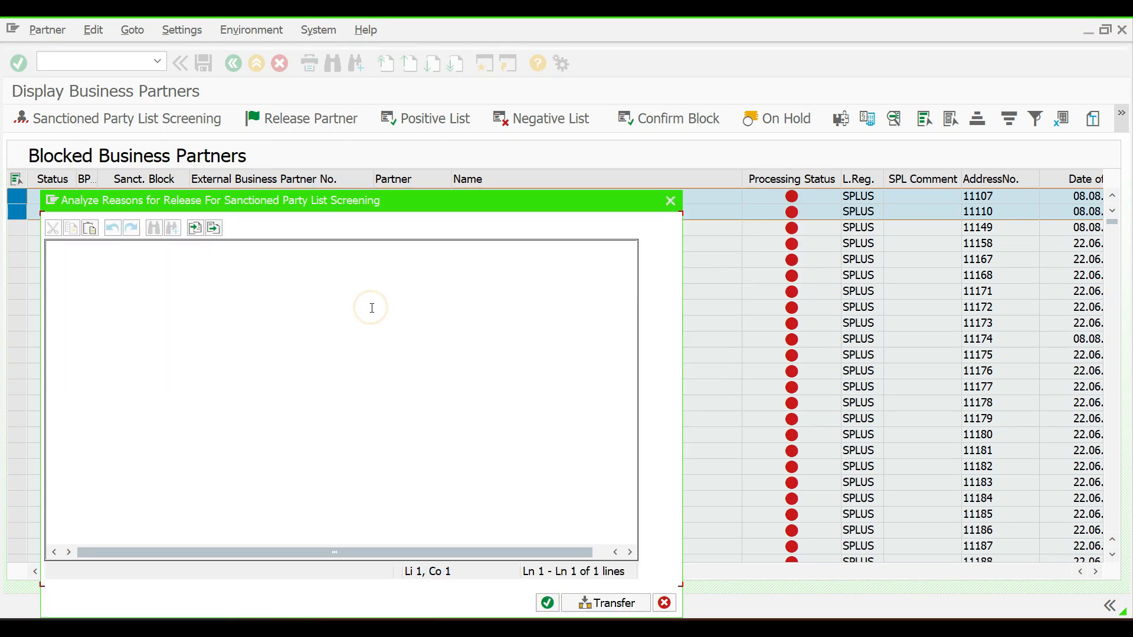
# Enter "False match" as the release reason and transfer it to both selected partners.
pyautogui.moveTo(247, 193); pyautogui.dragTo(406, 131)
pyautogui.click(358, 263)
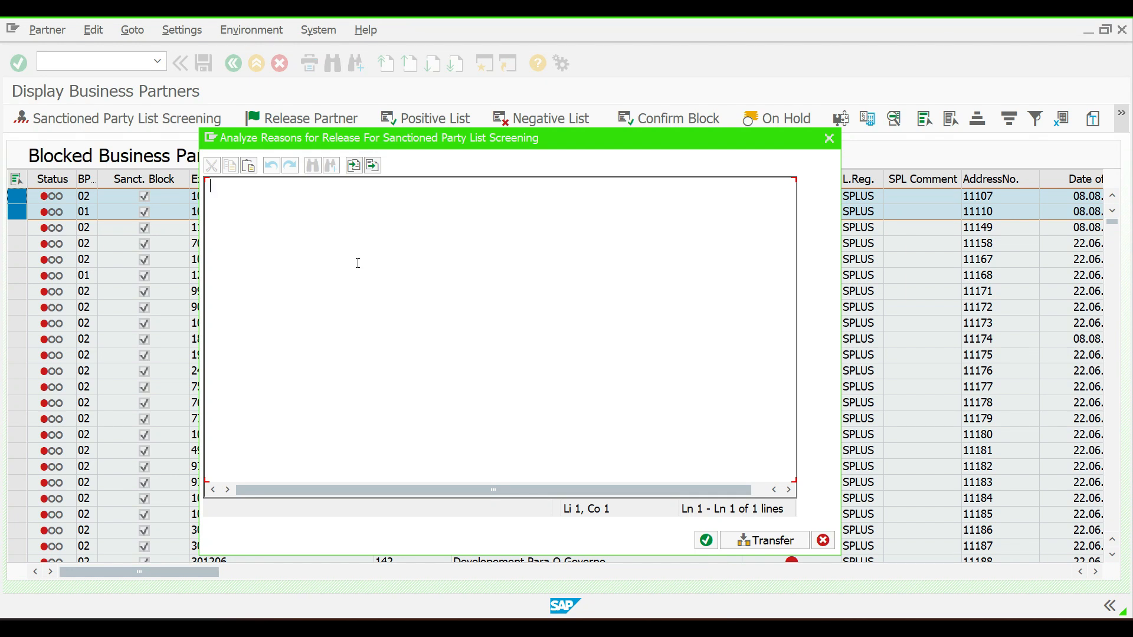
pyautogui.write('False match')
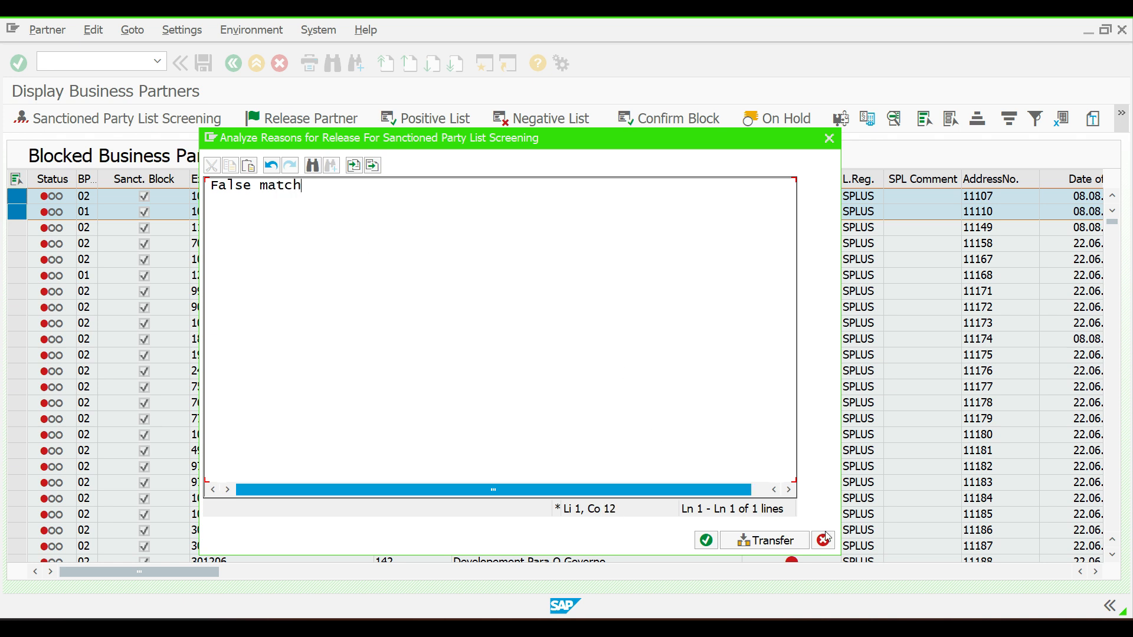
pyautogui.click(751, 545)
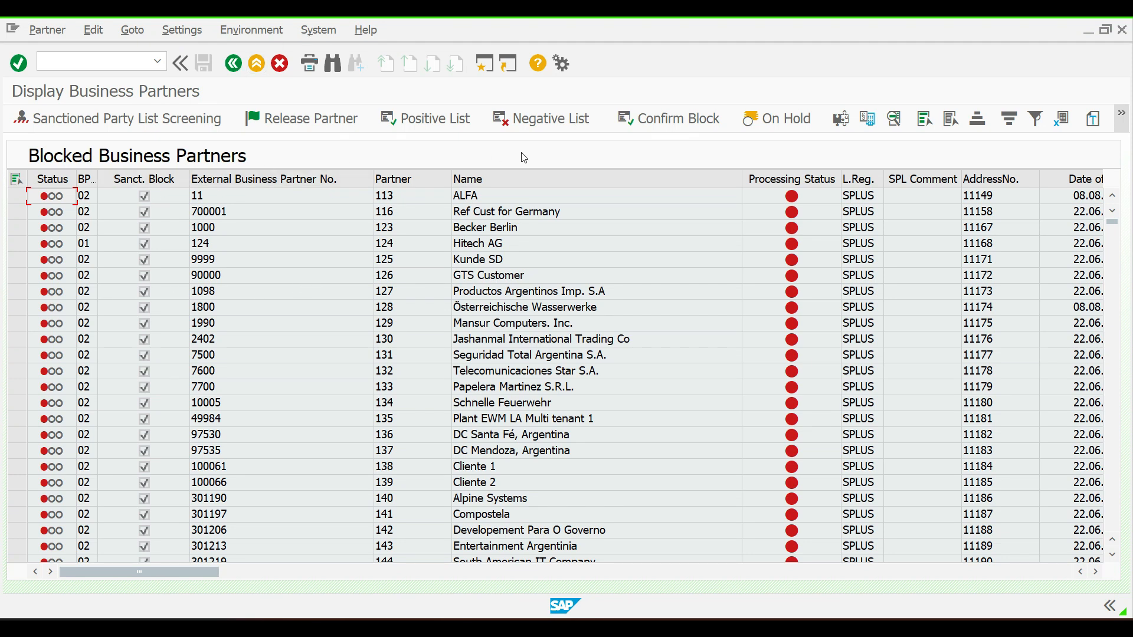
# Leave the blocked partners report and run the Display Positive List Business Partners report for legal regulation SPLUS.
pyautogui.click(223, 121)
pyautogui.click(234, 65)
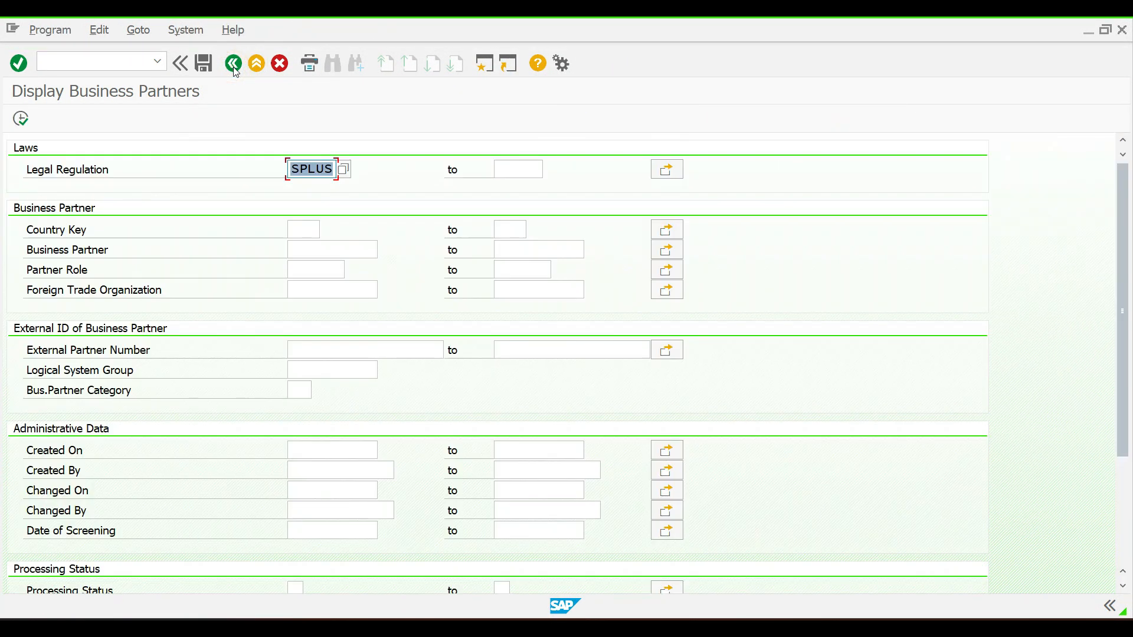
pyautogui.click(233, 65)
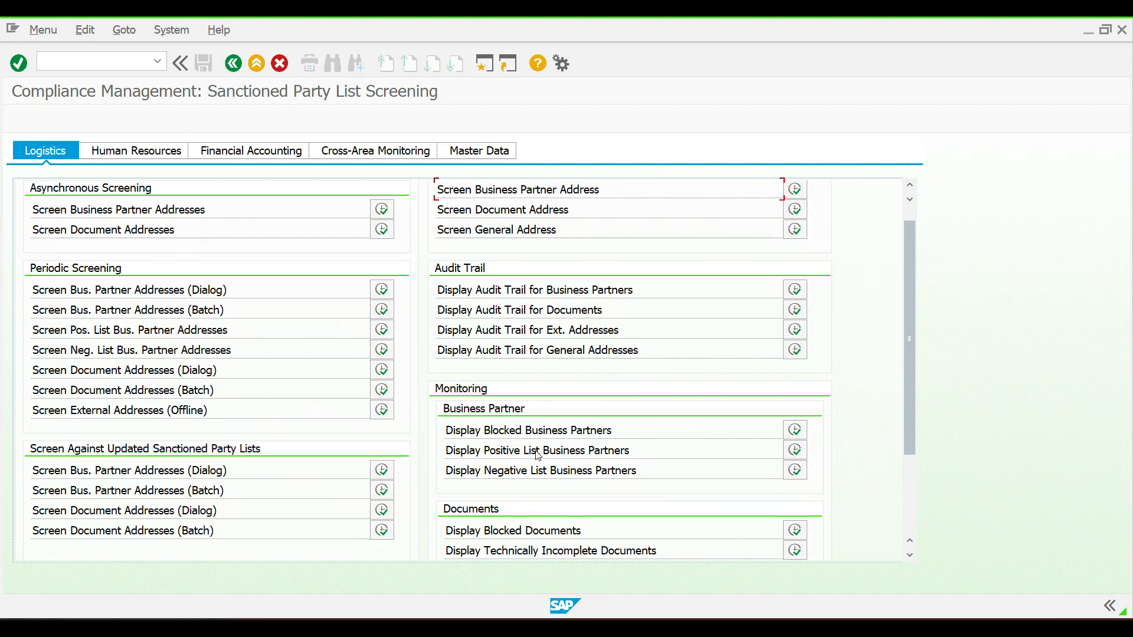
pyautogui.click(795, 450)
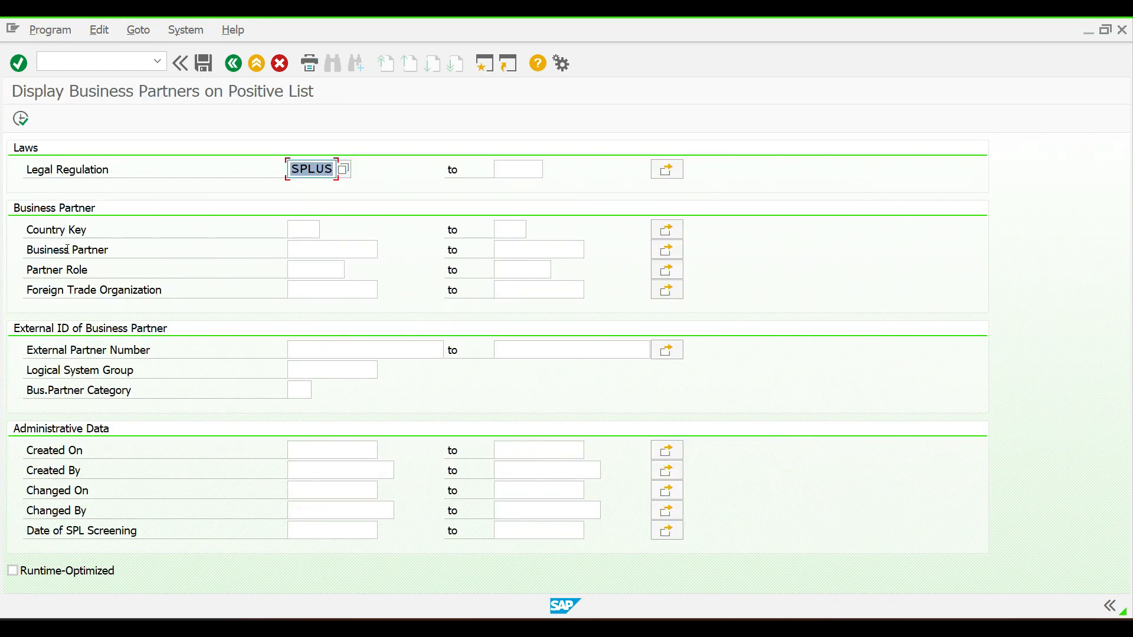
pyautogui.click(20, 120)
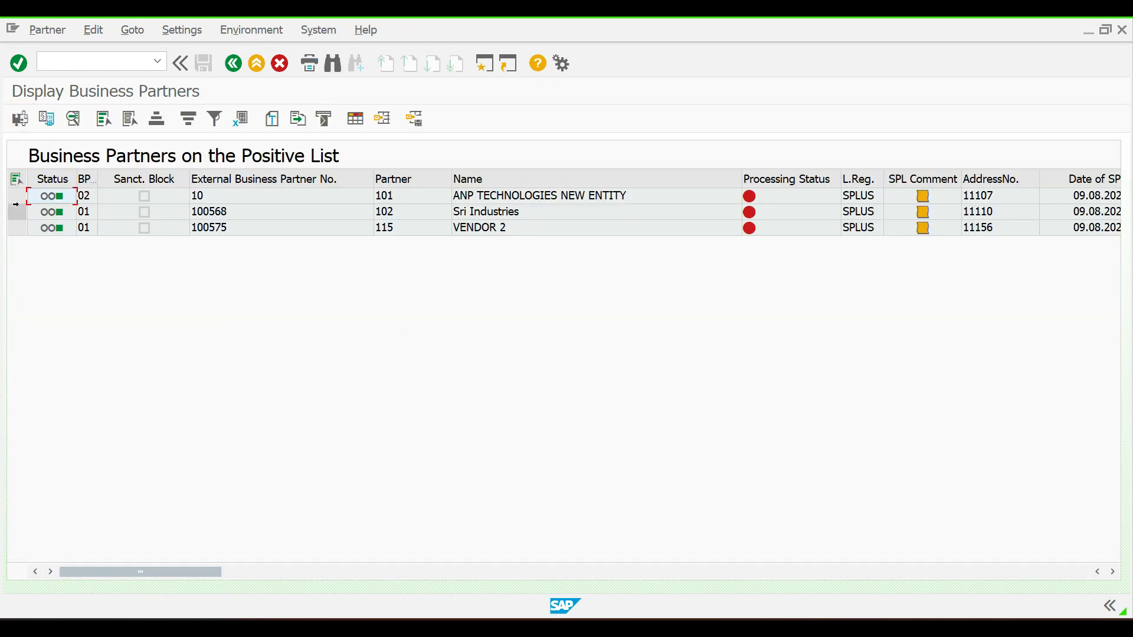
# View the SPL comments of ANP TECHNOLOGIES NEW ENTITY and Sri Industries in the positive list, closing each one.
pyautogui.moveTo(16, 197); pyautogui.dragTo(18, 212)
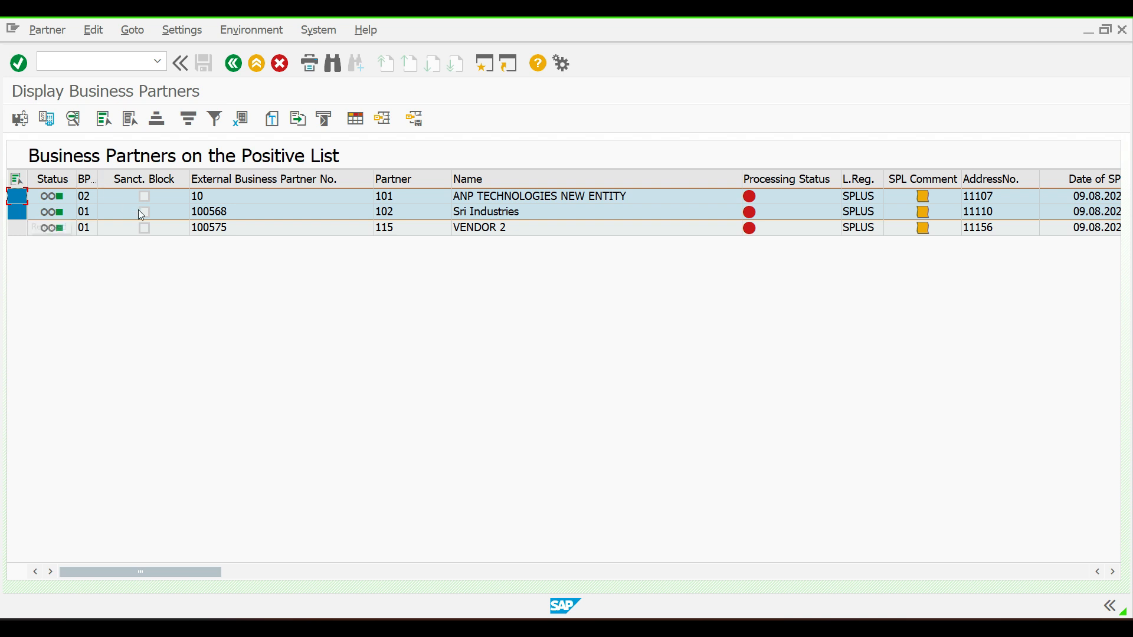
pyautogui.click(924, 200)
pyautogui.doubleClick(925, 201)
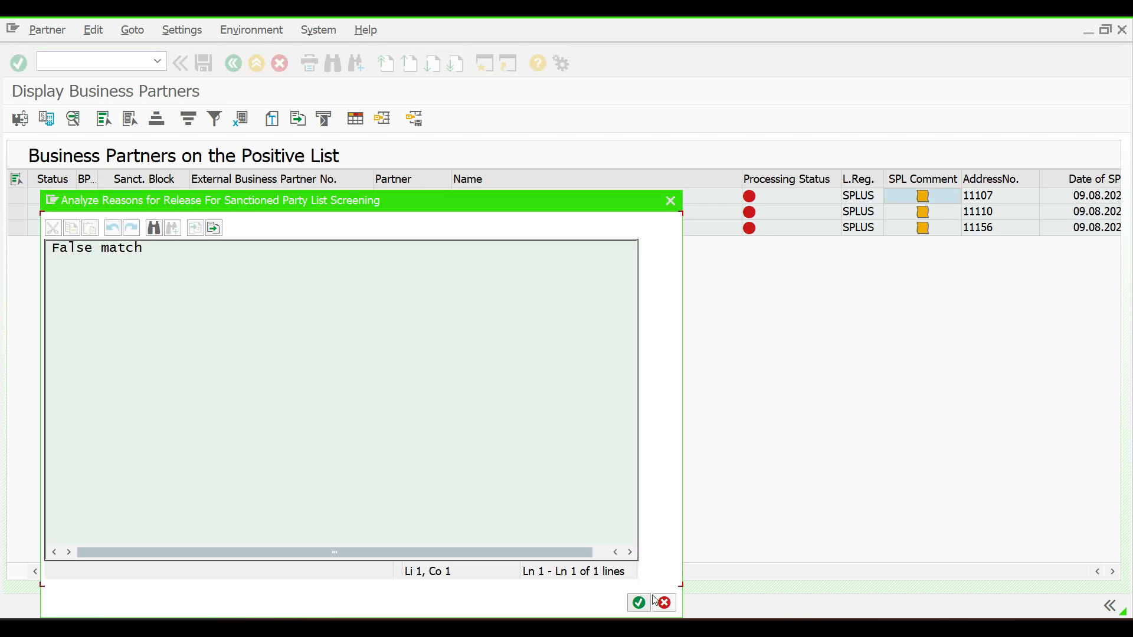
pyautogui.click(664, 603)
pyautogui.click(925, 214)
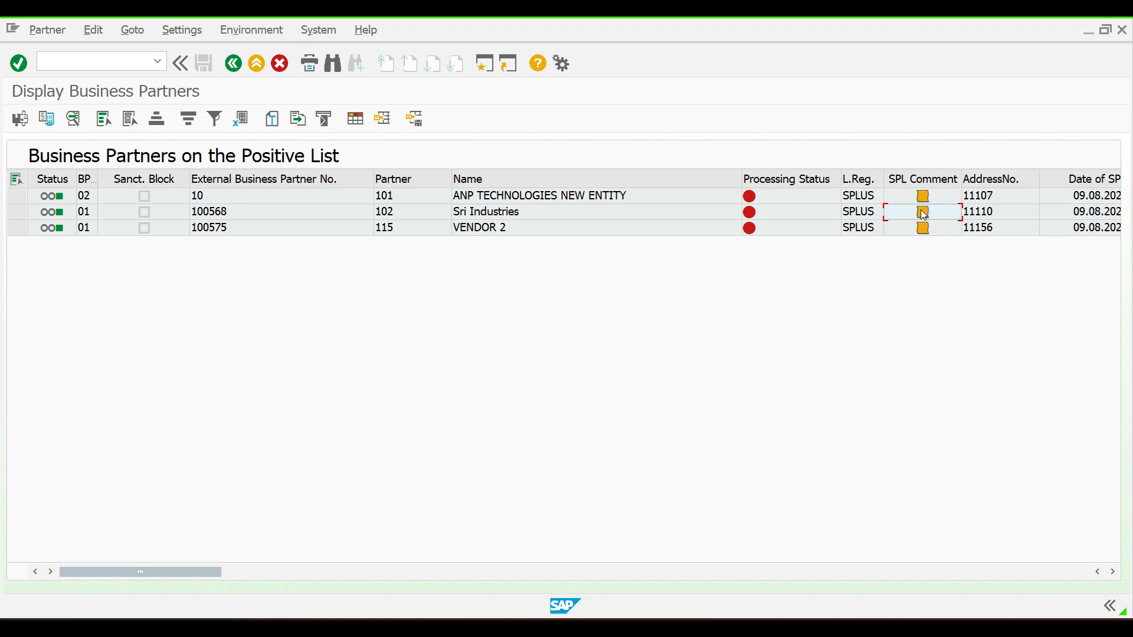
pyautogui.doubleClick(924, 215)
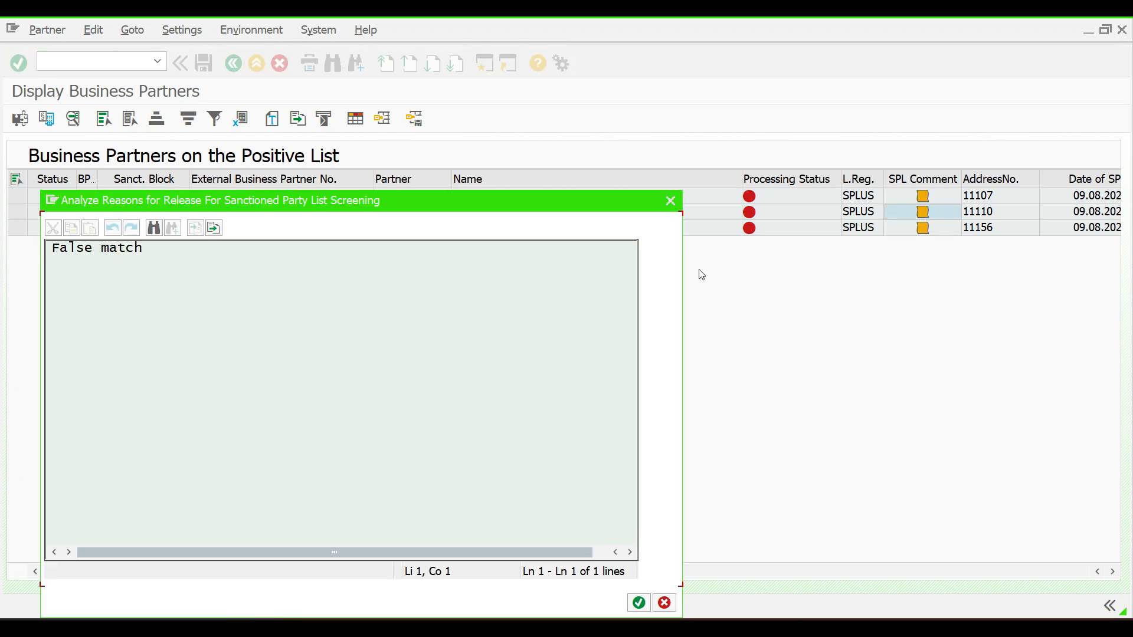
pyautogui.click(673, 203)
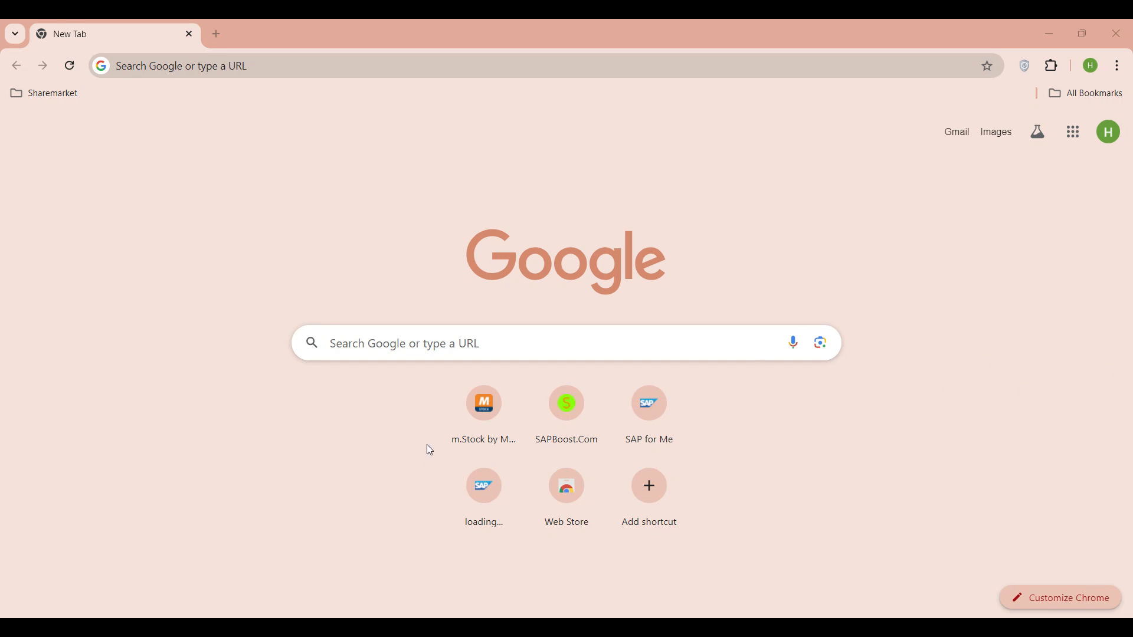
# Switch to Chrome and open the website sapboost.com.
pyautogui.click(345, 342)
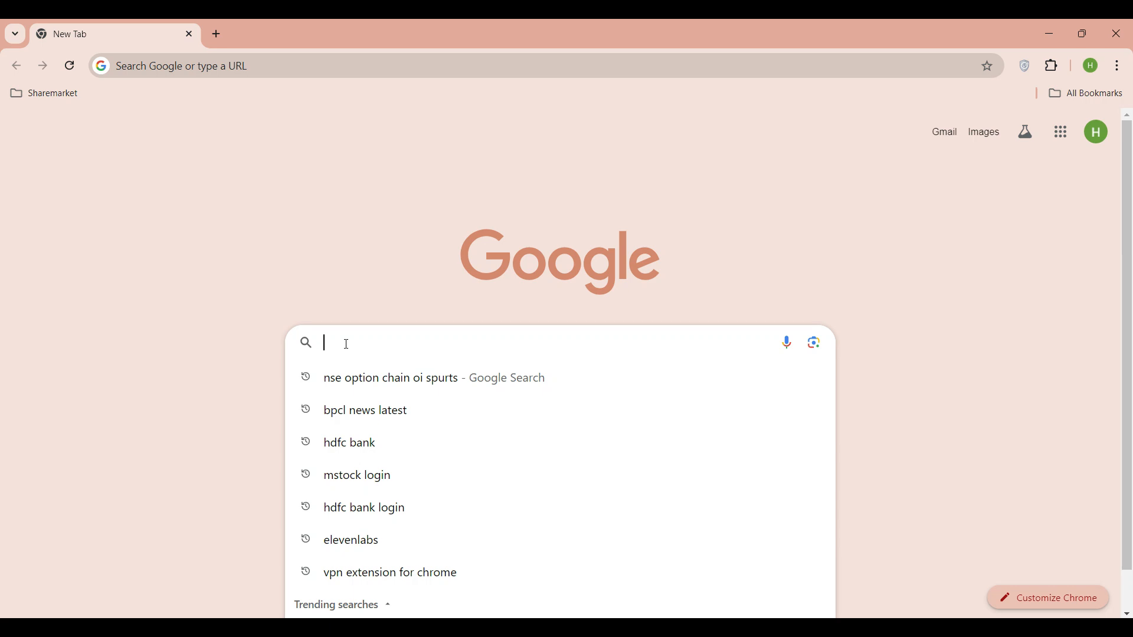
pyautogui.write('sapb')
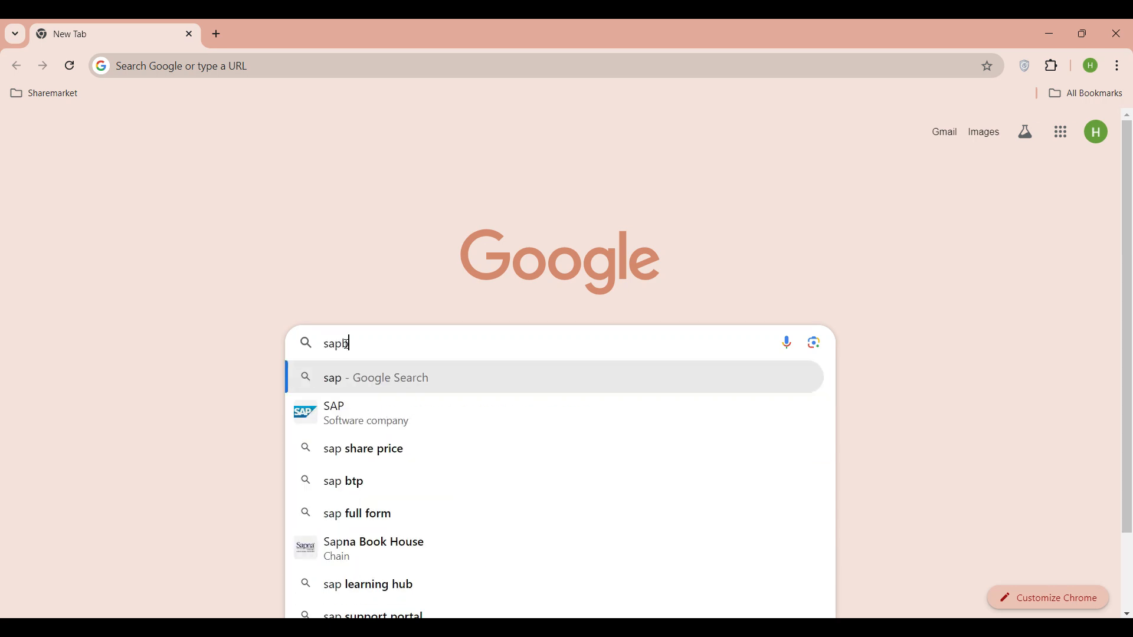
pyautogui.write('oost.com')
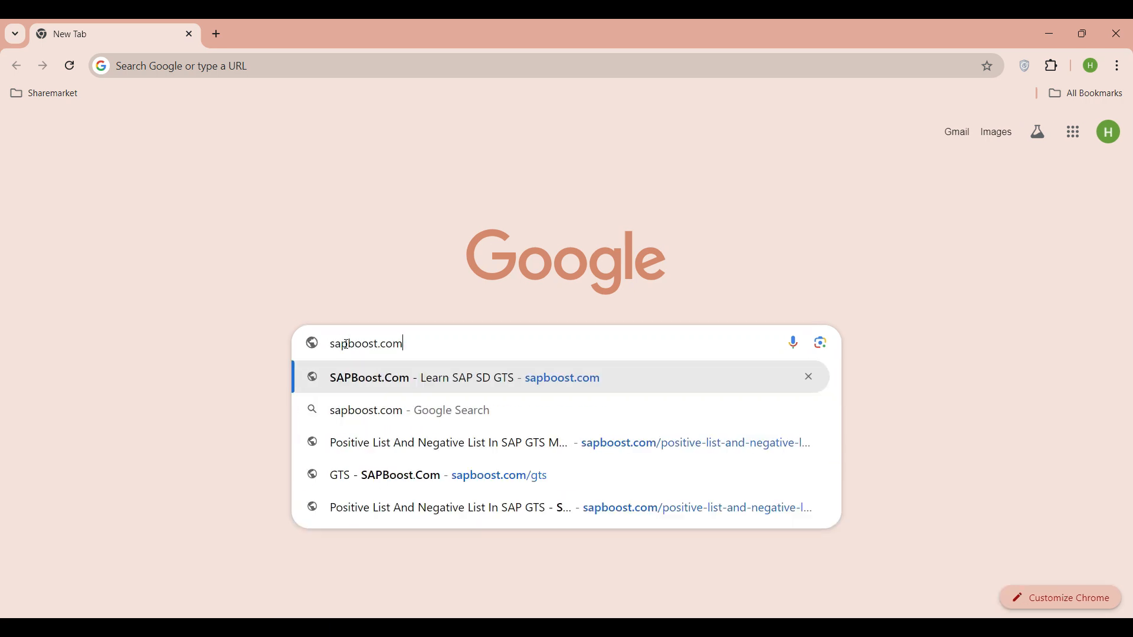
pyautogui.press('Return')
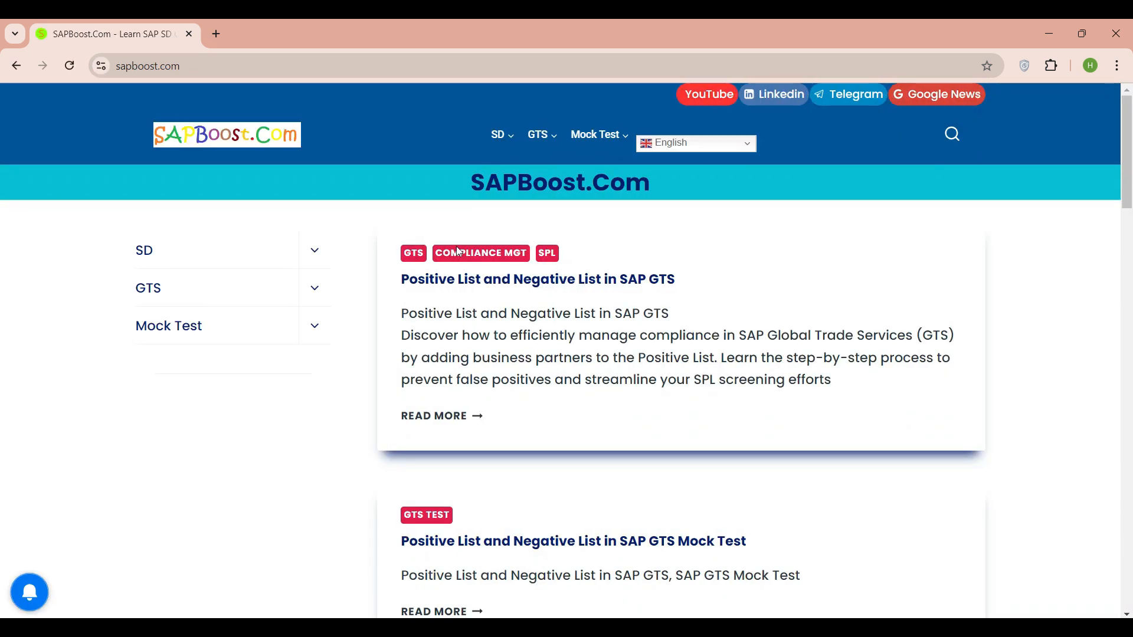
# Open the article "Positive List and Negative List in SAP GTS" from the site's GTS Compliance Mgt SPL category and read its Purpose of Positive List section.
pyautogui.moveTo(556, 140)
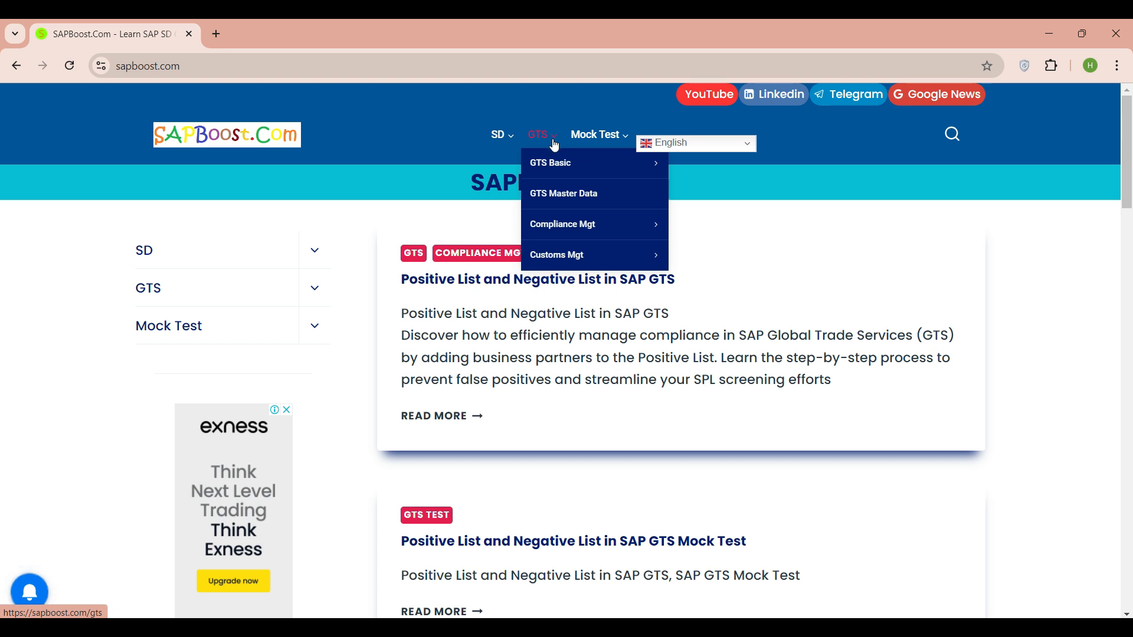
pyautogui.moveTo(557, 236)
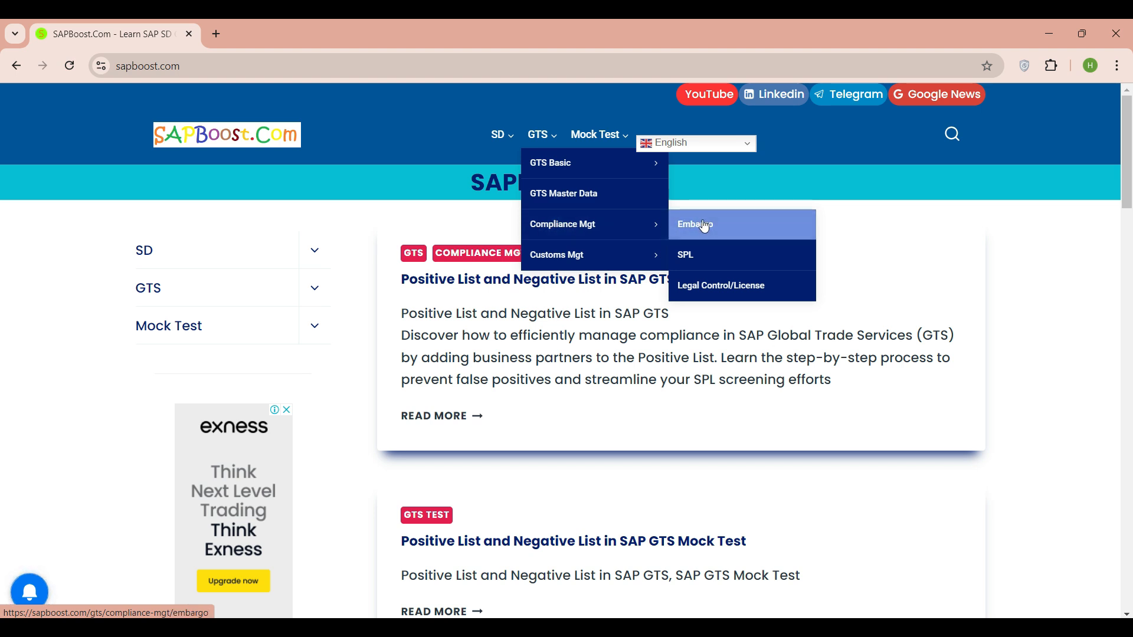
pyautogui.click(701, 264)
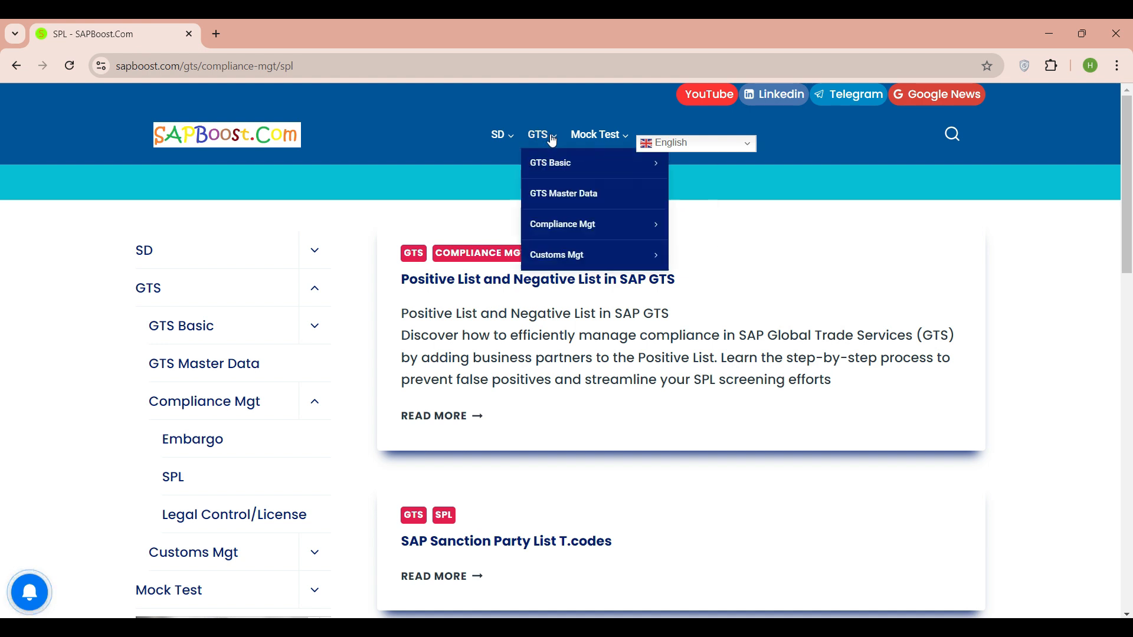
pyautogui.click(457, 289)
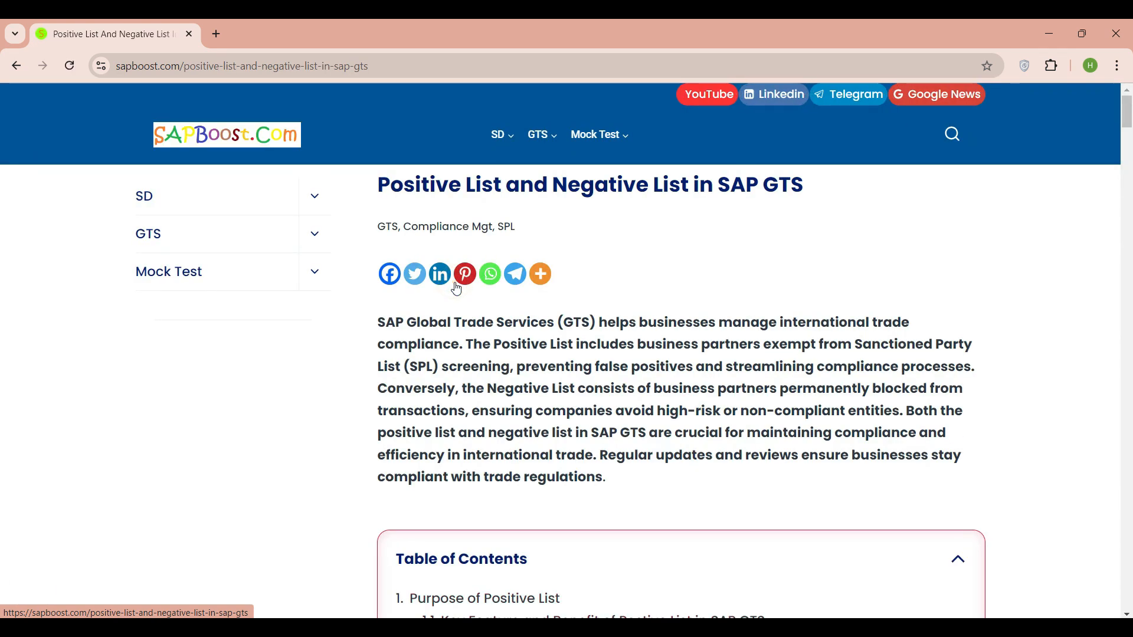
pyautogui.moveTo(1127, 112); pyautogui.dragTo(1130, 165)
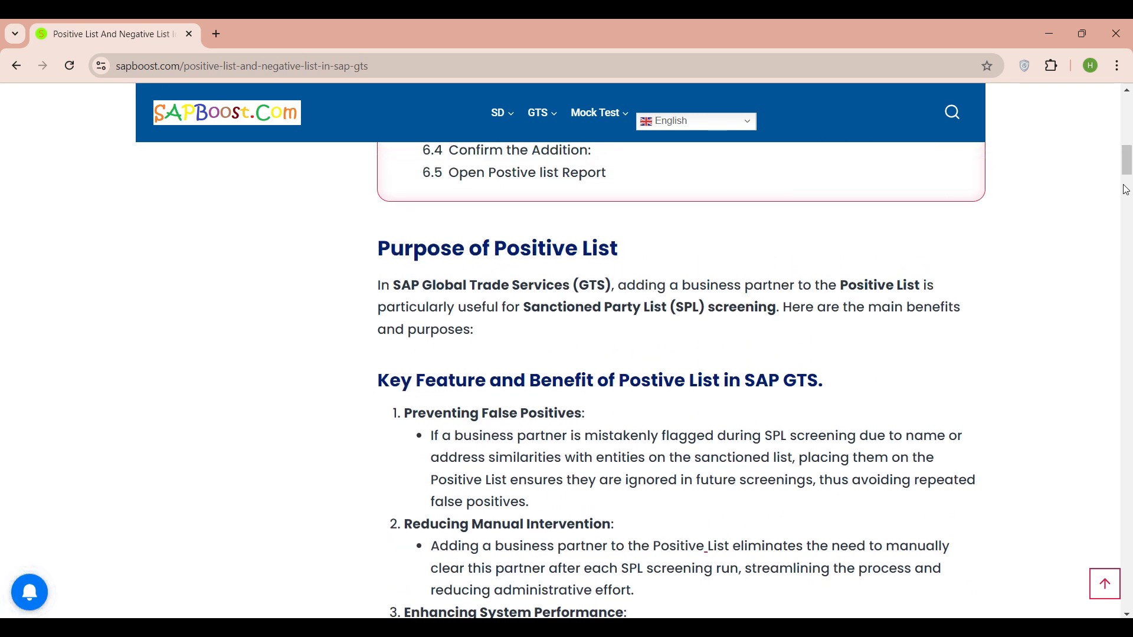
# Read the rest of the article and open its linked "Positive List and Negative List in SAP GTS Mock Test", declining the update notifications.
pyautogui.moveTo(1128, 168); pyautogui.dragTo(1127, 237)
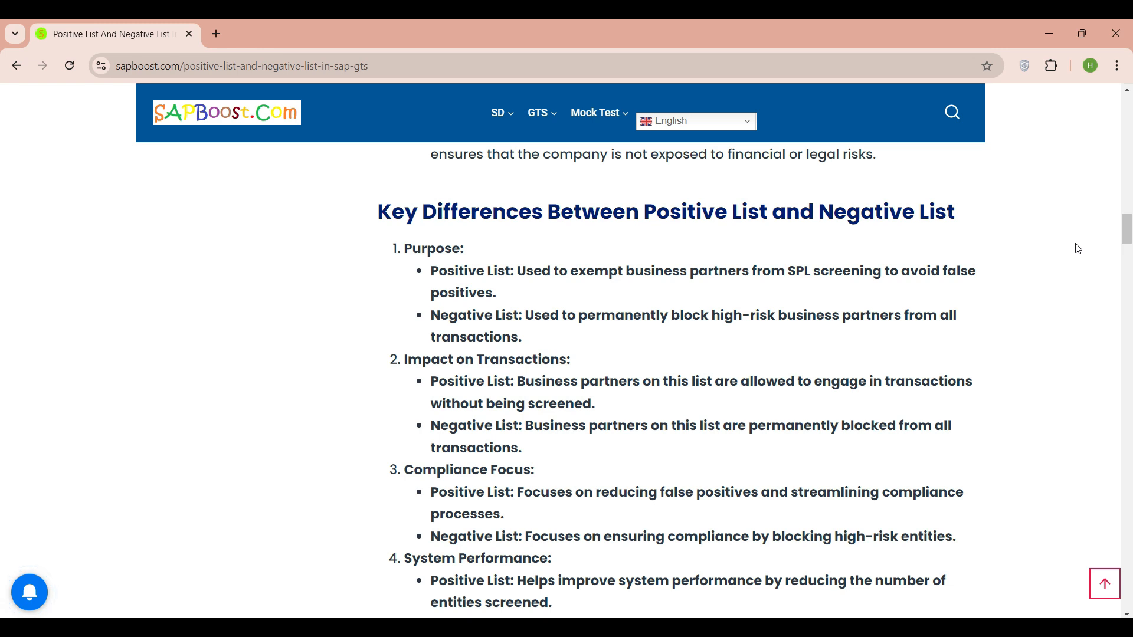
pyautogui.moveTo(1128, 234); pyautogui.dragTo(1117, 528)
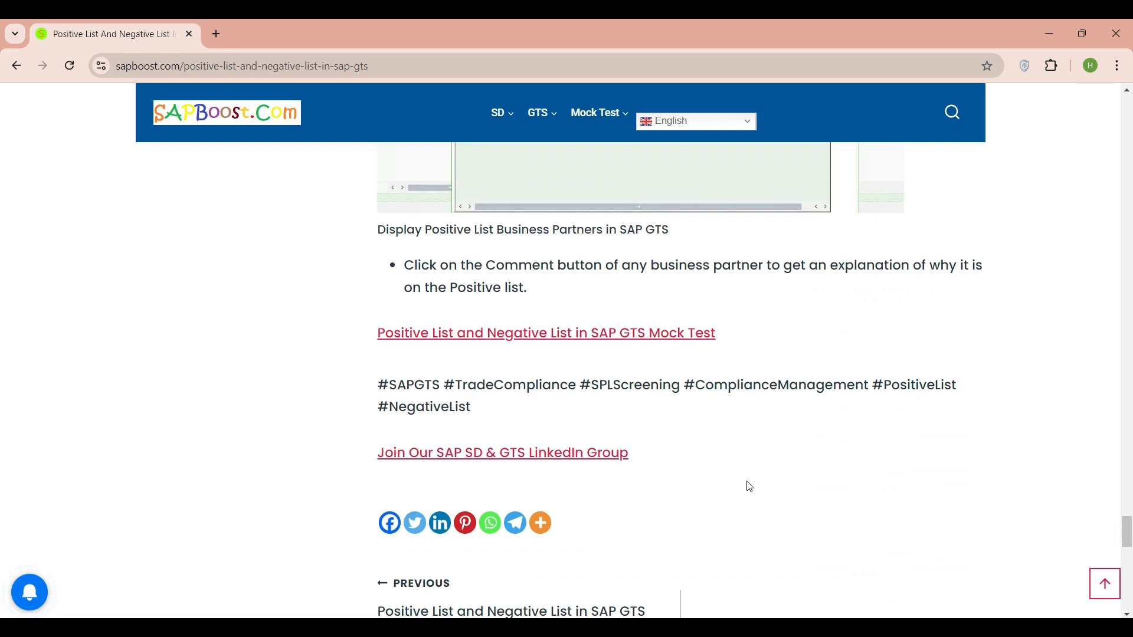
pyautogui.click(631, 345)
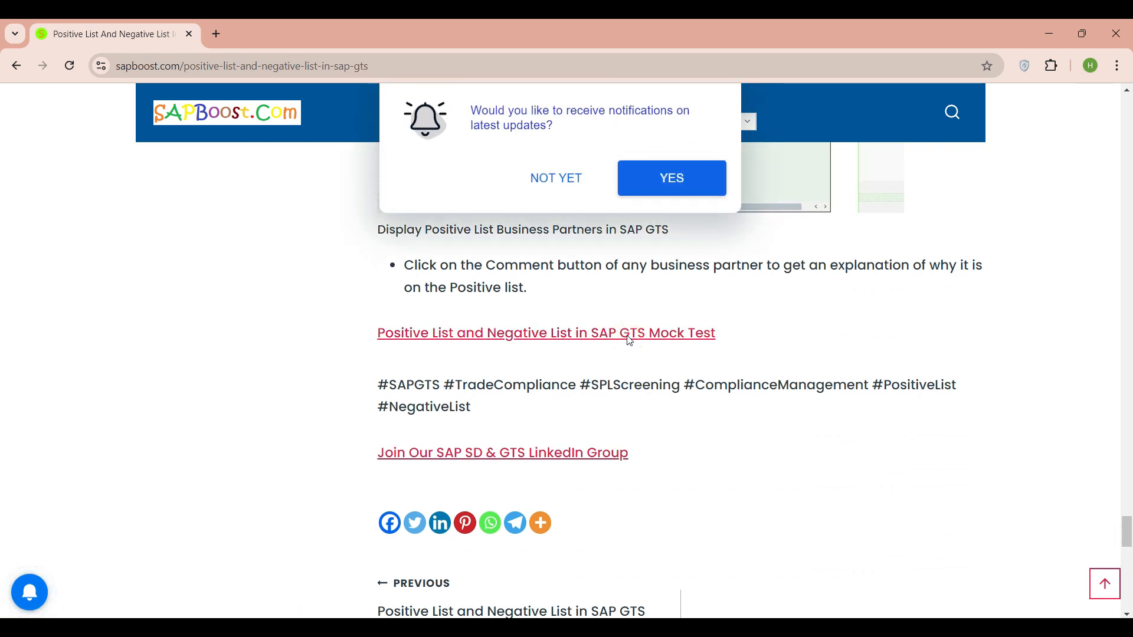
pyautogui.click(628, 335)
pyautogui.click(542, 178)
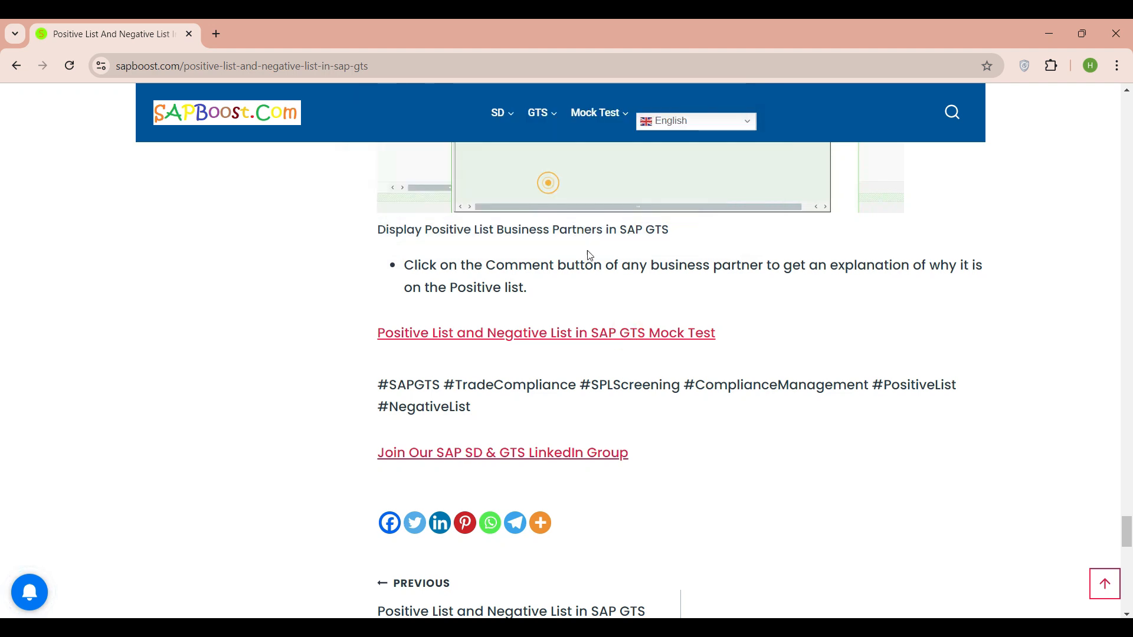
pyautogui.click(612, 333)
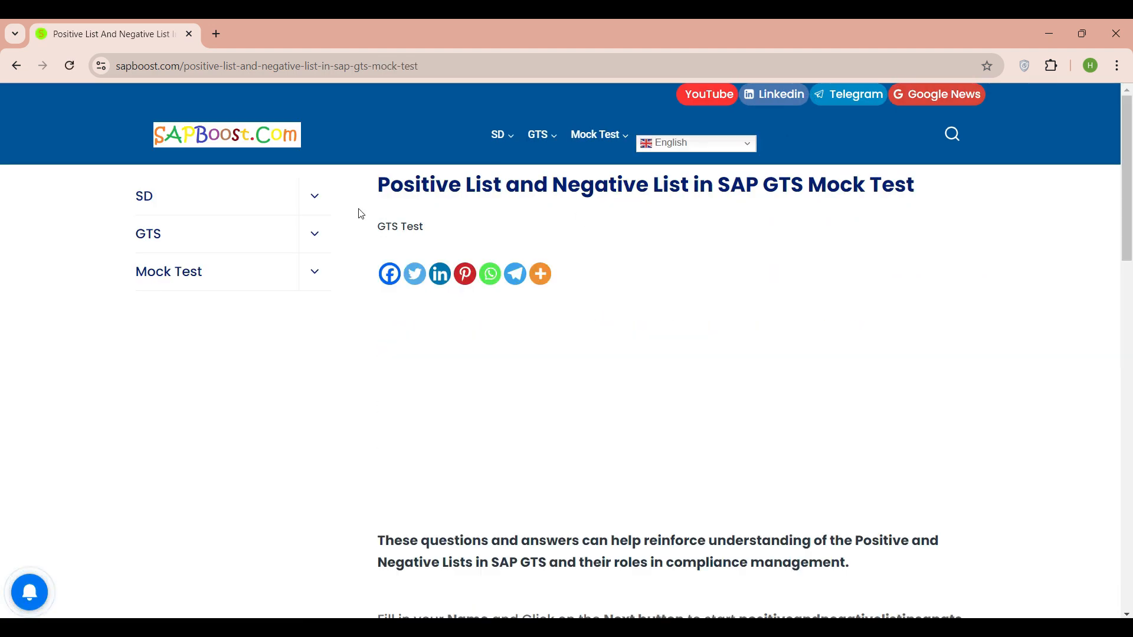
# Start the mock test with the name "test" and answer question 1 with "By increasing the number of entities screened".
pyautogui.scroll(-5, 736, 516)
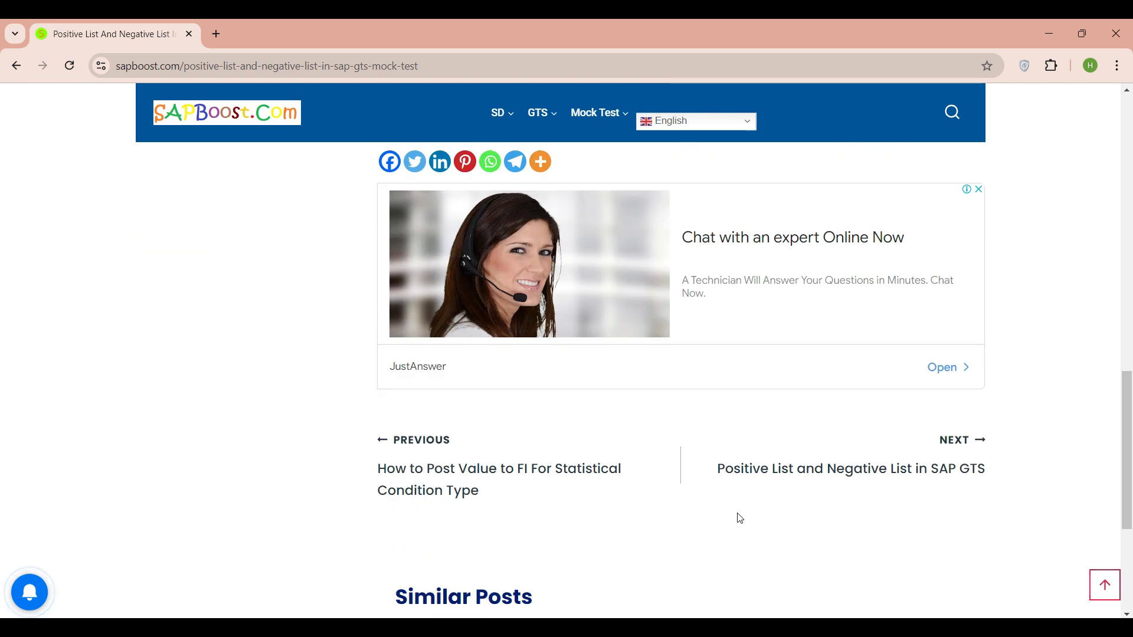
pyautogui.click(451, 251)
pyautogui.write('test')
pyautogui.click(935, 341)
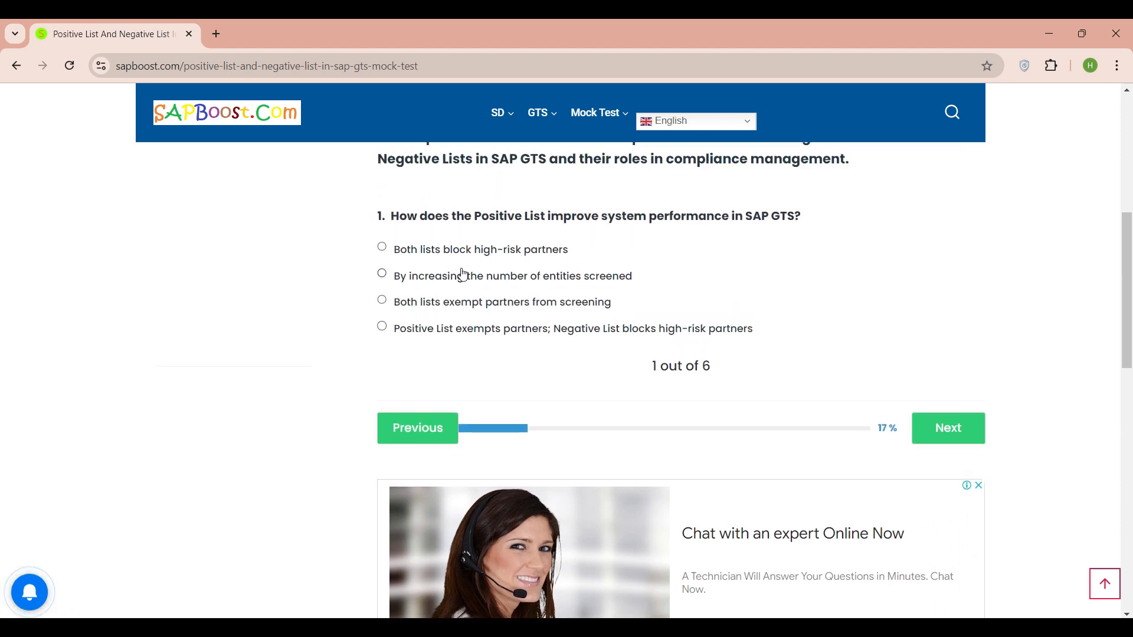
pyautogui.click(437, 278)
pyautogui.click(944, 429)
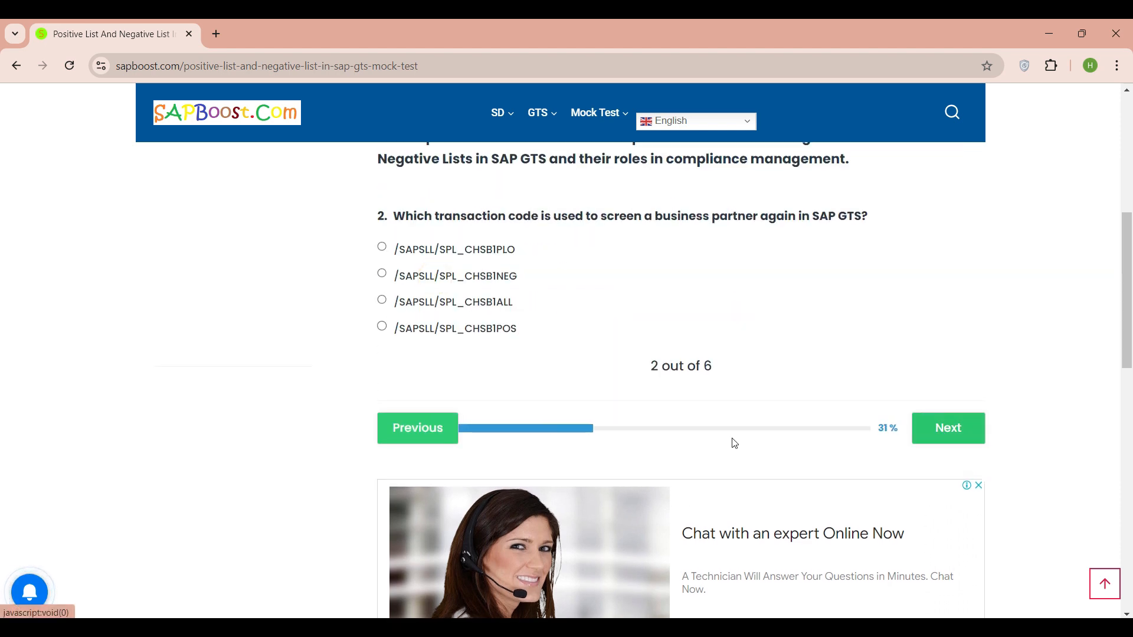